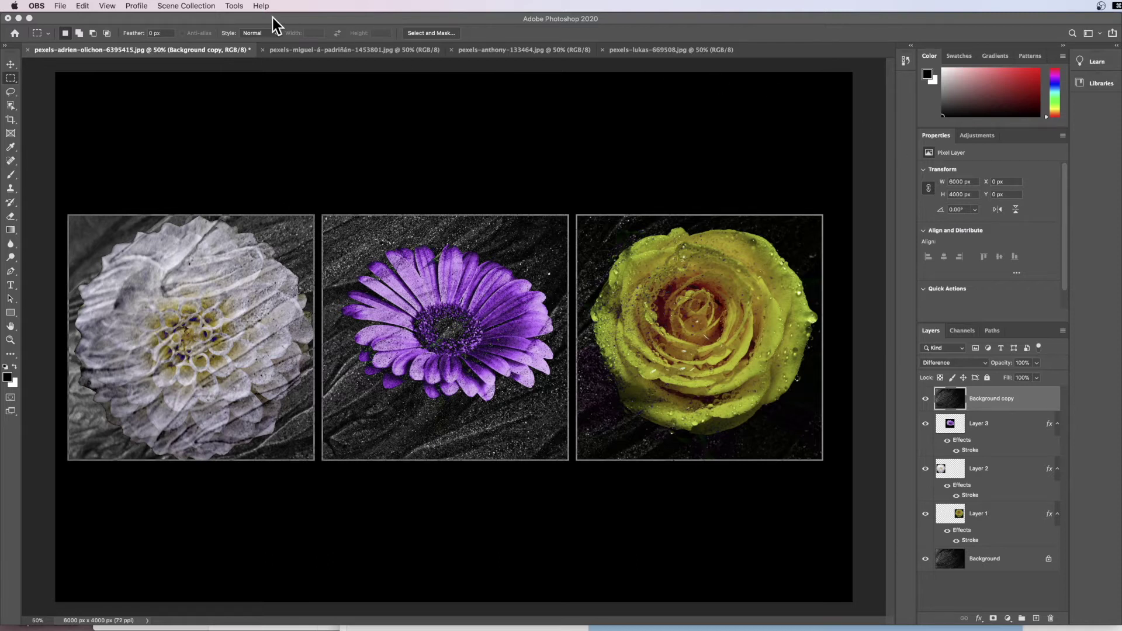
Reset the workspace to Essentials and collapse the Learn and Libraries panels.
{"action": "left_click", "coordinate": [322, 111]}
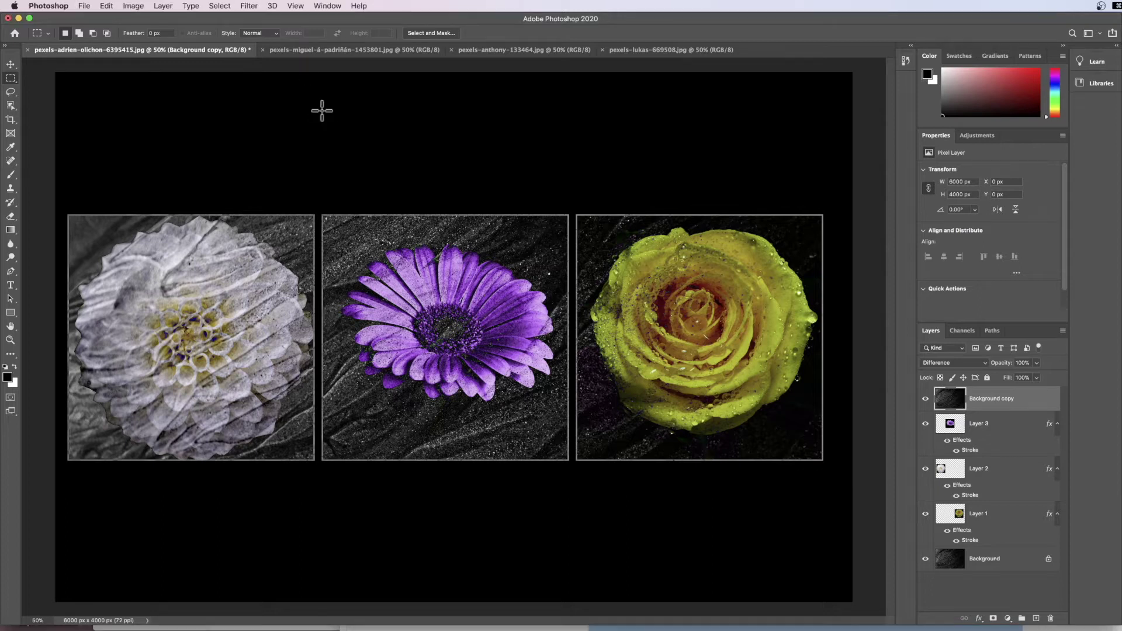
{"action": "left_click", "coordinate": [331, 6]}
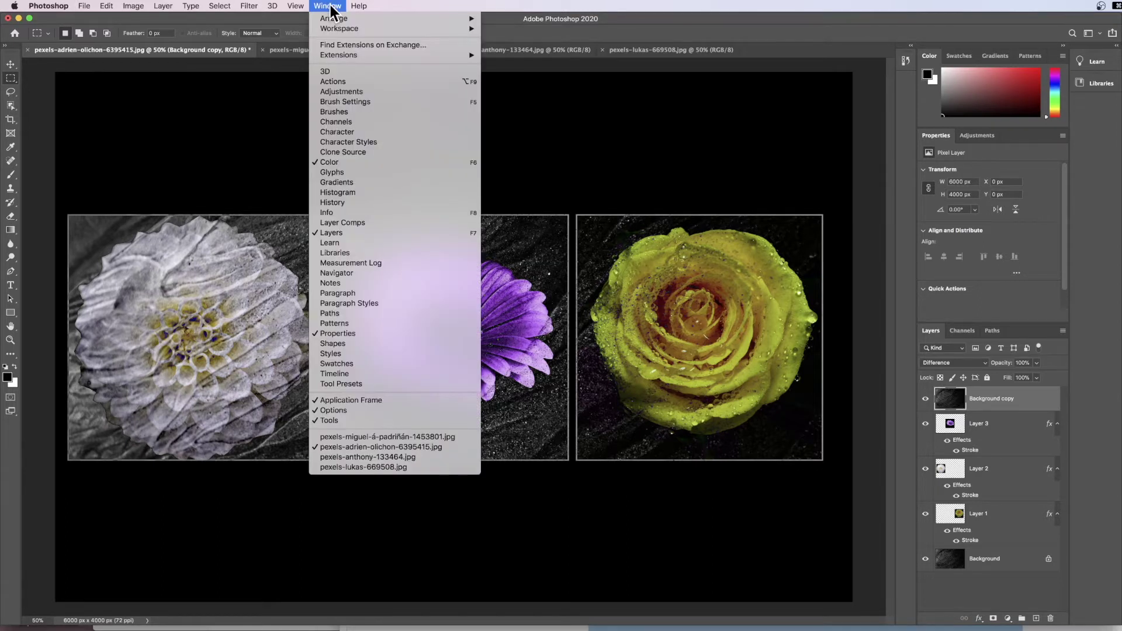
{"action": "mouse_move", "coordinate": [335, 28]}
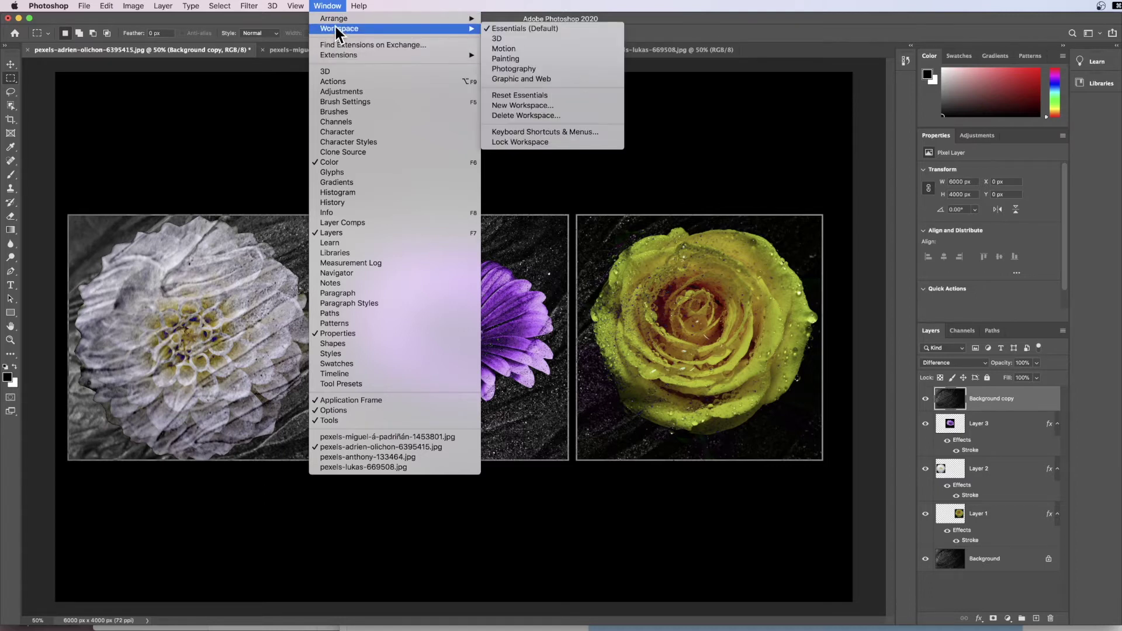
{"action": "left_click", "coordinate": [542, 96]}
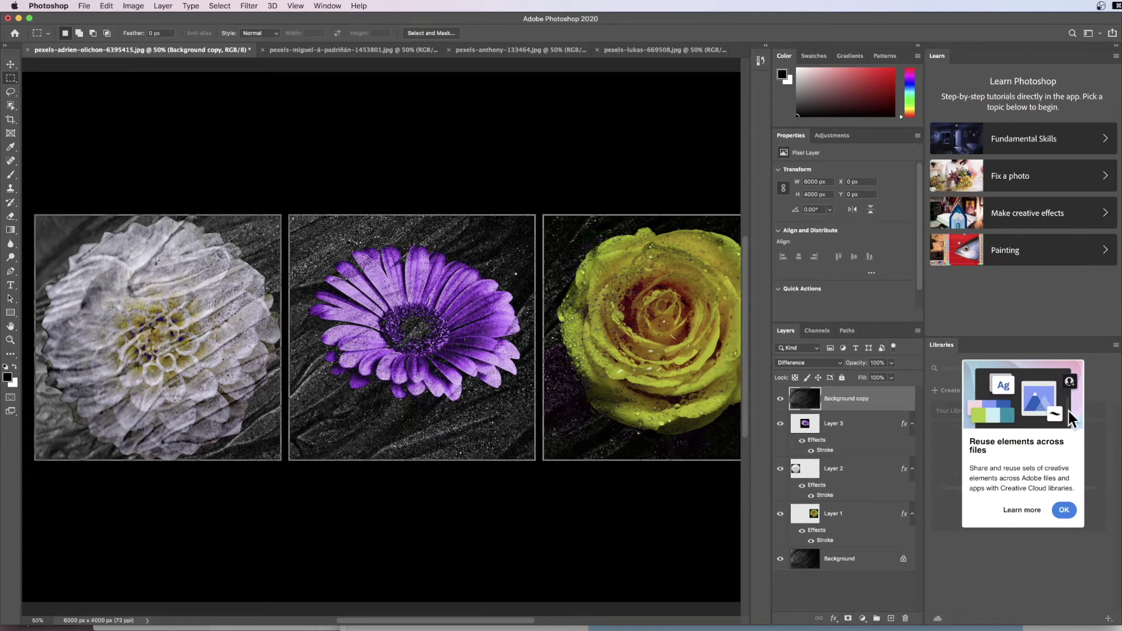
{"action": "left_click", "coordinate": [1116, 46]}
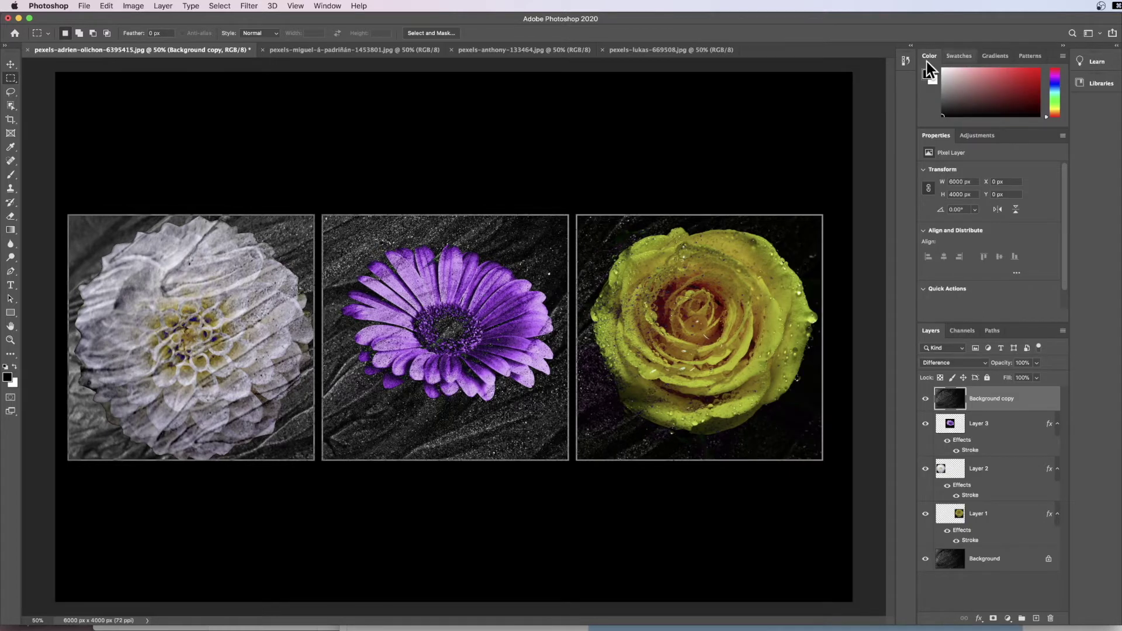
Reset all tools to their default settings.
{"action": "right_click", "coordinate": [39, 34]}
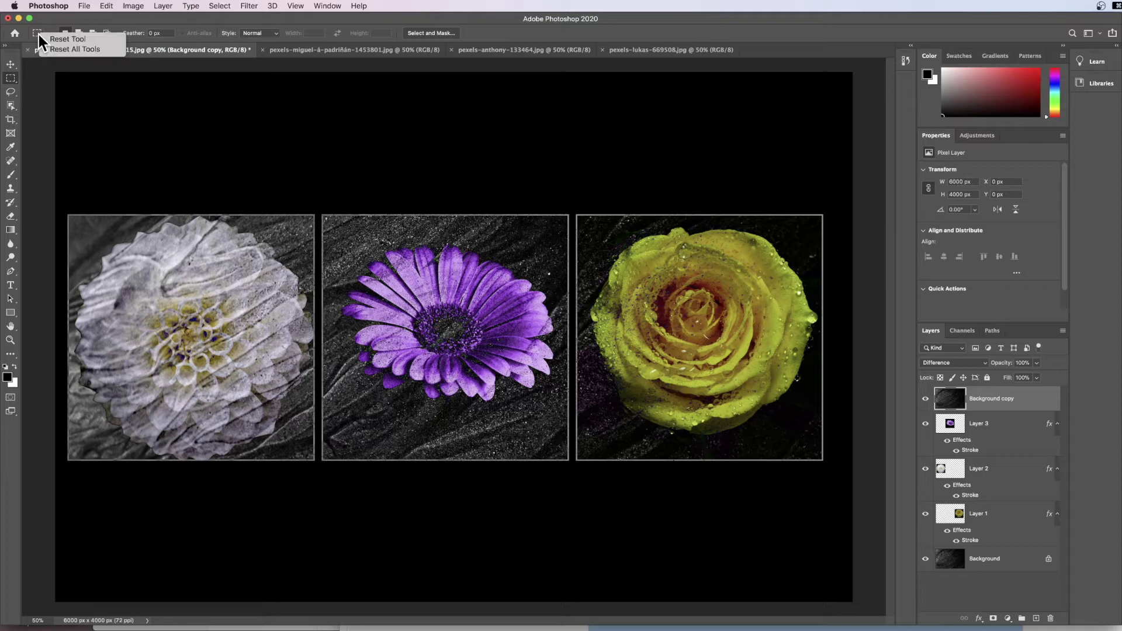
{"action": "left_click", "coordinate": [74, 50]}
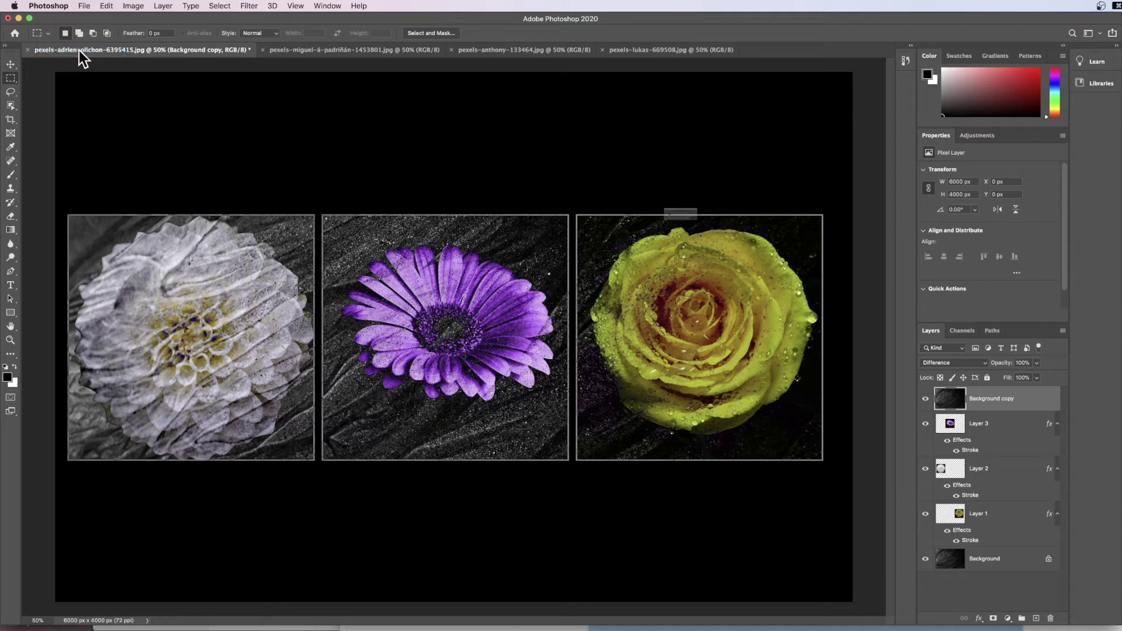
{"action": "left_click", "coordinate": [766, 240]}
Delete Background copy and Layers 1–3, leaving only the black sand Background layer.
{"action": "left_click", "coordinate": [1023, 521], "text": "shift"}
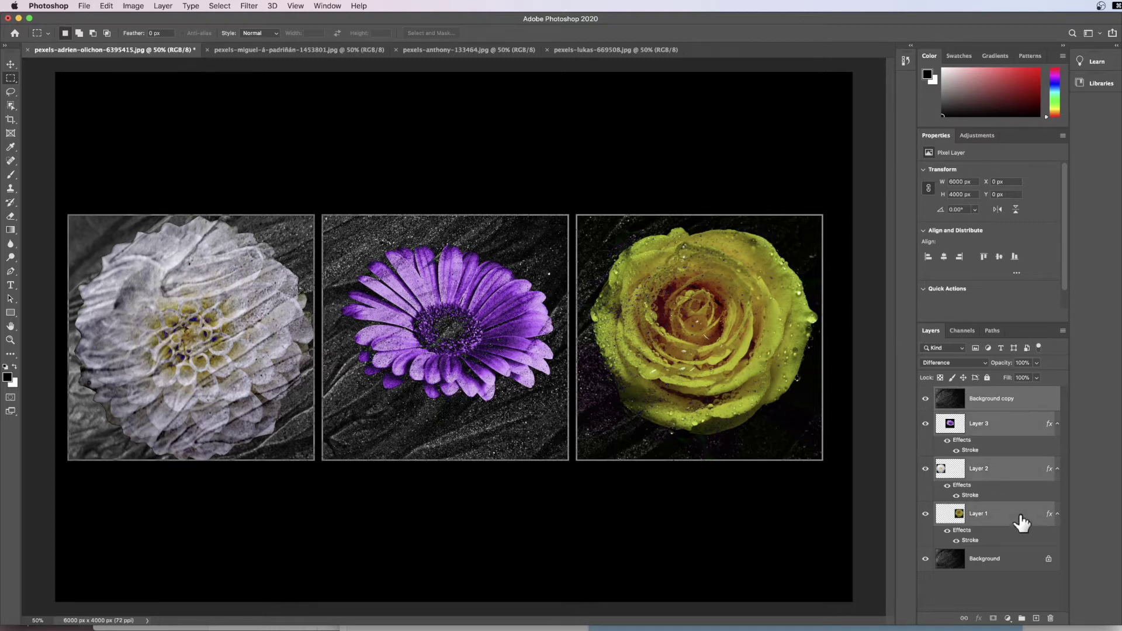
{"action": "left_click_drag", "start_coordinate": [1022, 522], "coordinate": [1052, 621]}
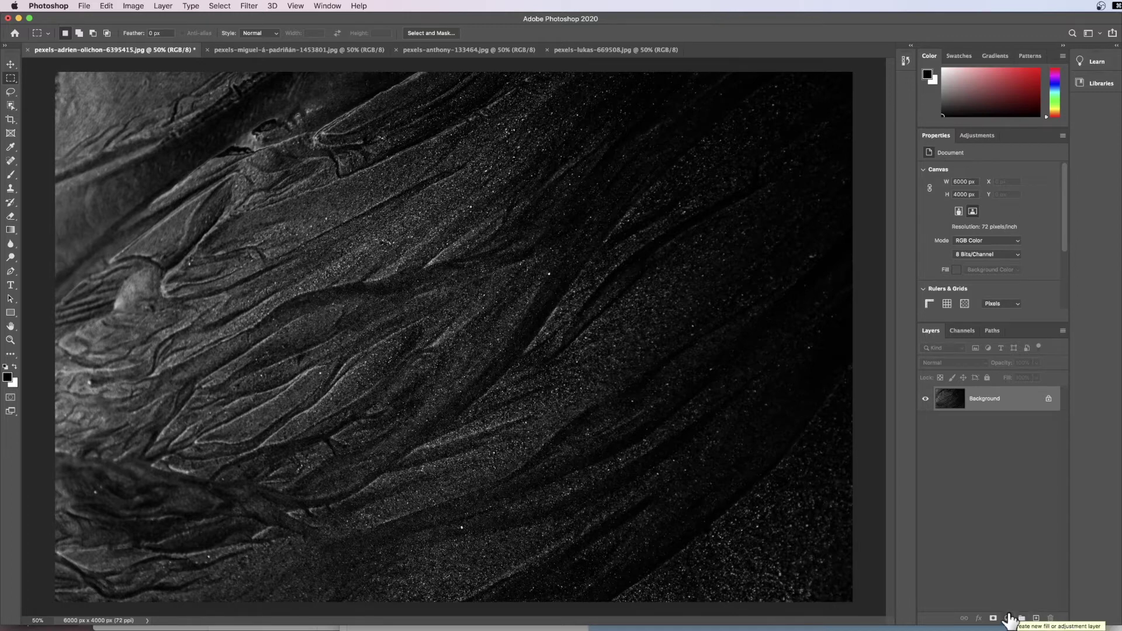
On the yellow rose image, set the Rectangular Marquee to Fixed Size, Width 2000 px, Height 2000 px.
{"action": "left_click", "coordinate": [254, 48]}
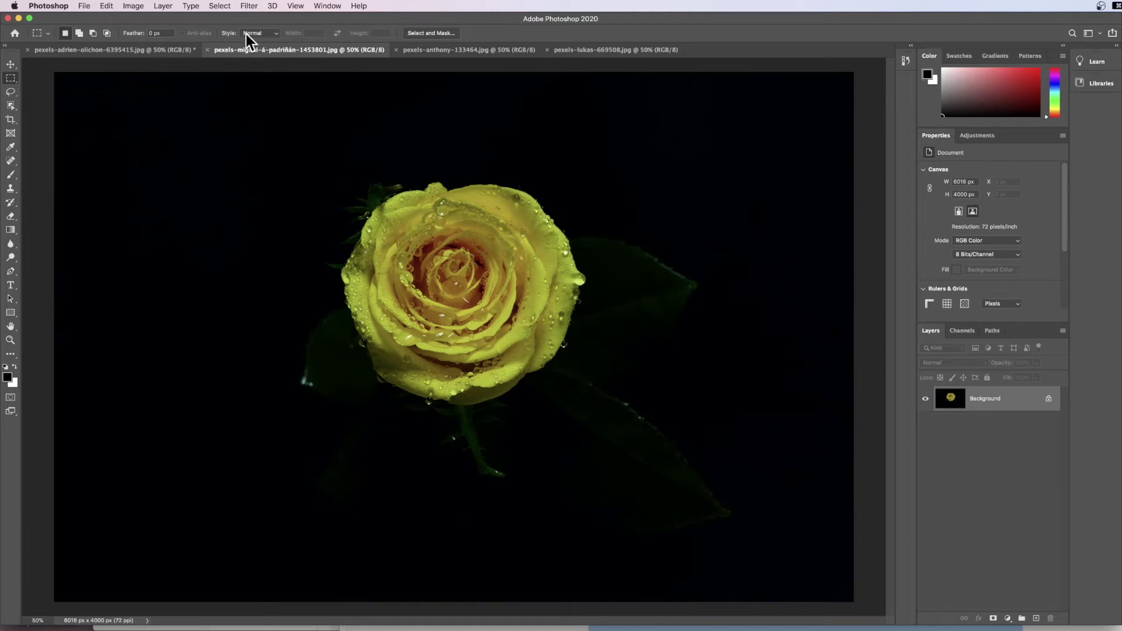
{"action": "left_click", "coordinate": [271, 34]}
{"action": "left_click", "coordinate": [272, 48]}
{"action": "left_click", "coordinate": [312, 33]}
{"action": "double_click", "coordinate": [312, 34]}
{"action": "type", "text": "200"}
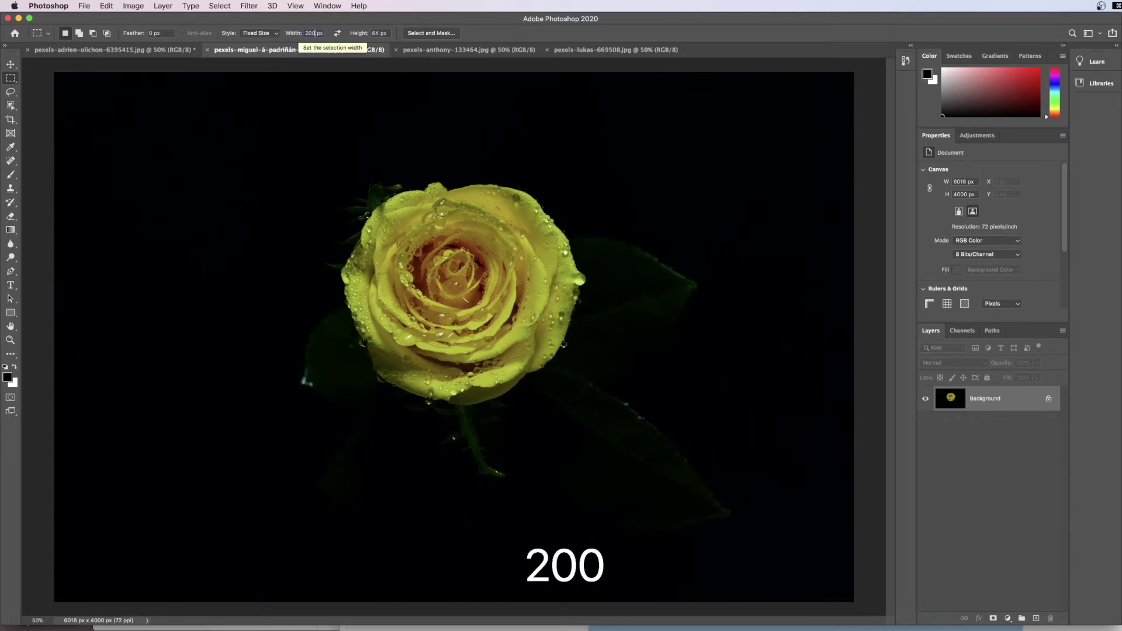
{"action": "type", "text": "0"}
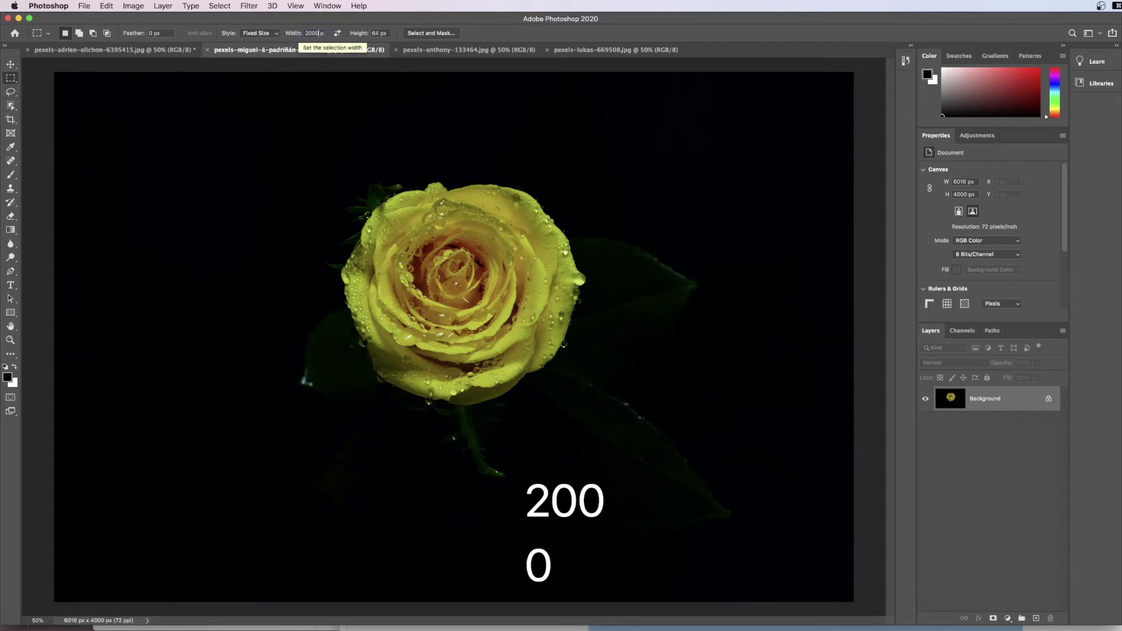
{"action": "double_click", "coordinate": [379, 33]}
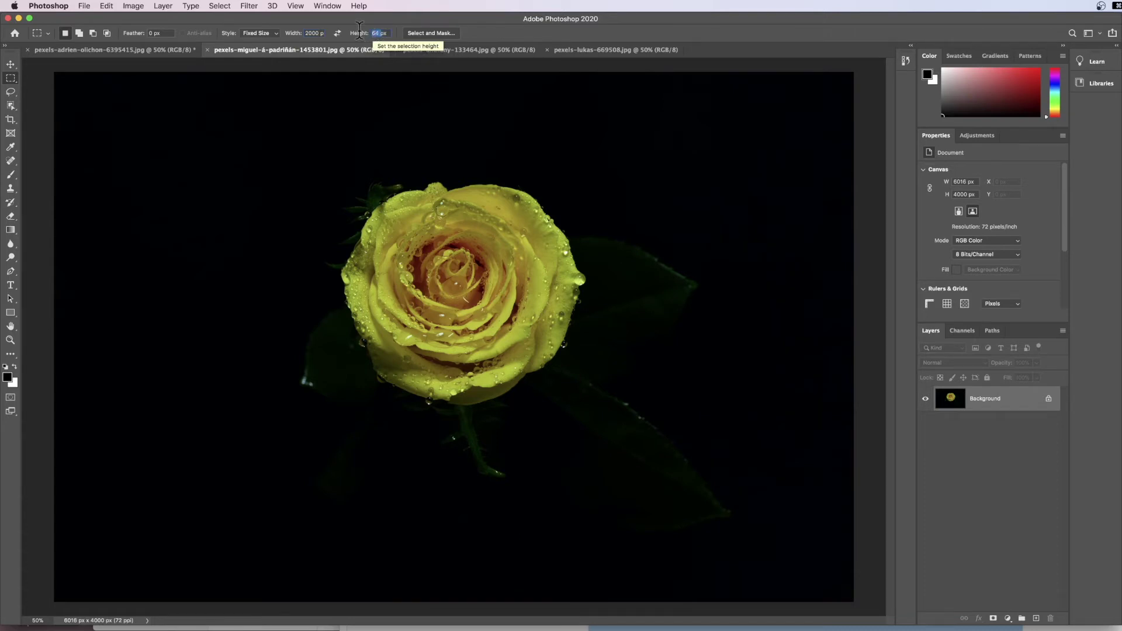
{"action": "type", "text": "2000"}
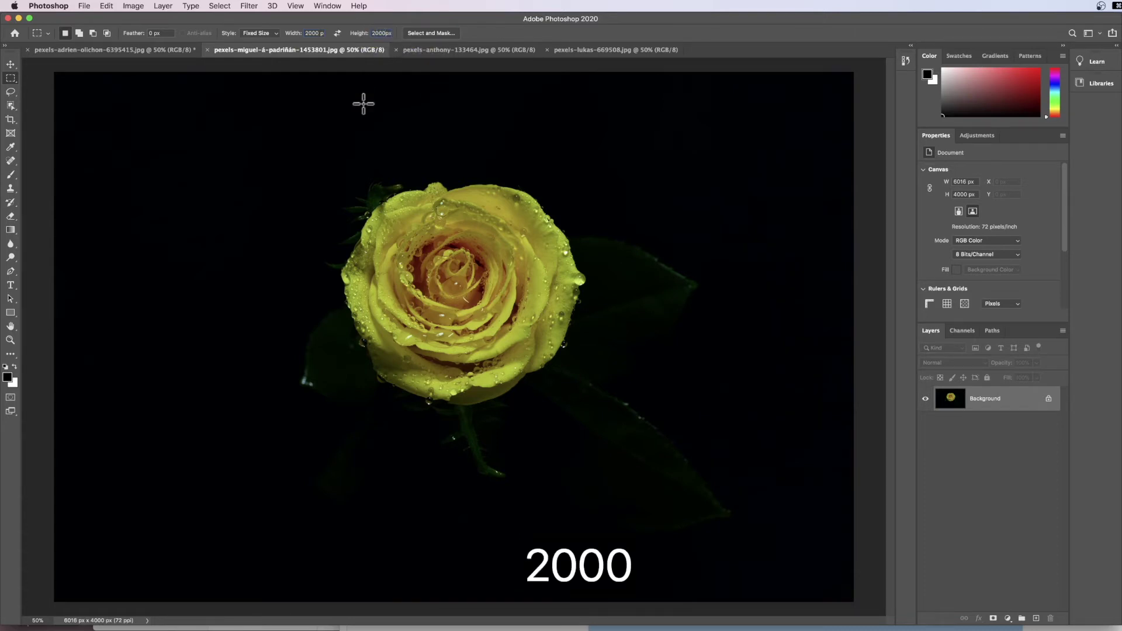
Copy a 2000 px square around the yellow rose and paste it into the sand image.
{"action": "left_click", "coordinate": [263, 166]}
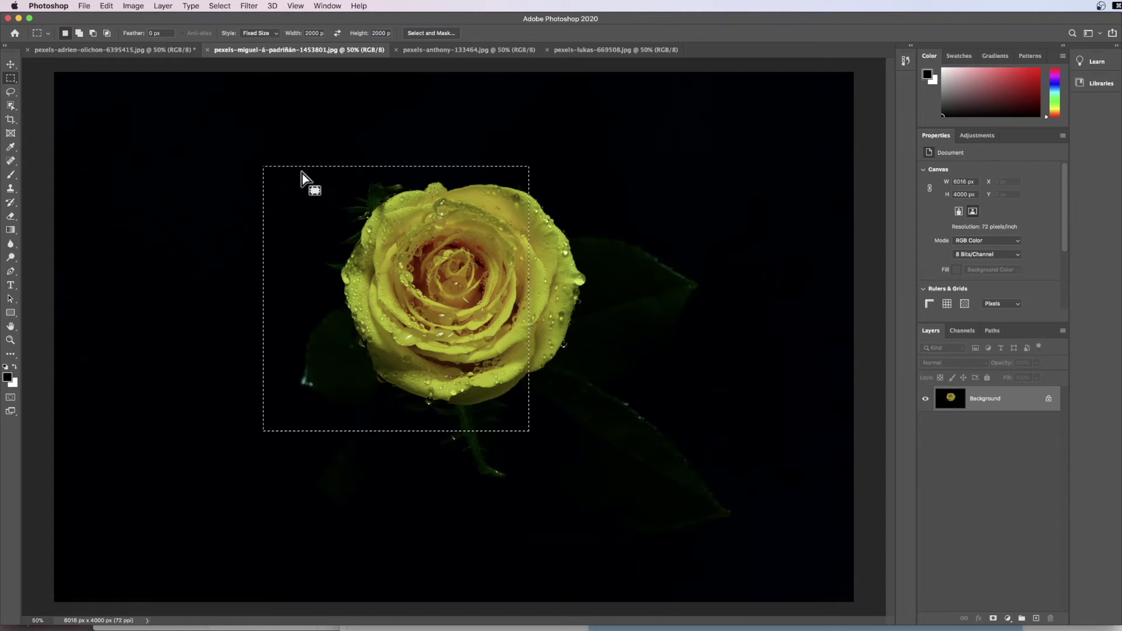
{"action": "left_click", "coordinate": [328, 120]}
{"action": "left_click_drag", "start_coordinate": [656, 178], "coordinate": [667, 177]}
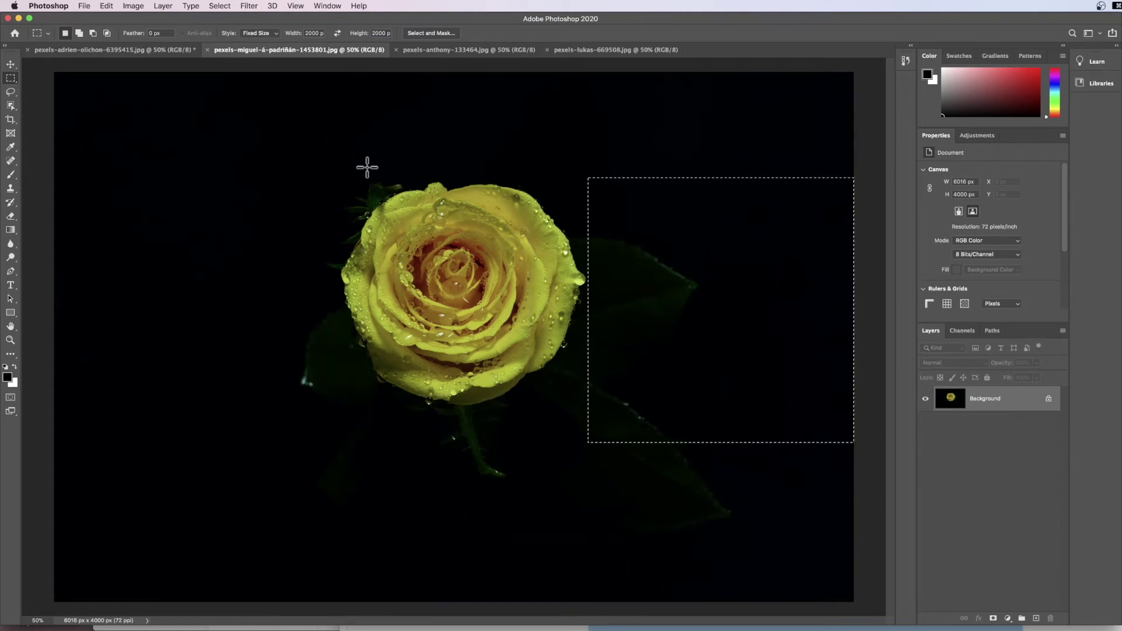
{"action": "left_click", "coordinate": [309, 161]}
{"action": "left_click", "coordinate": [324, 176]}
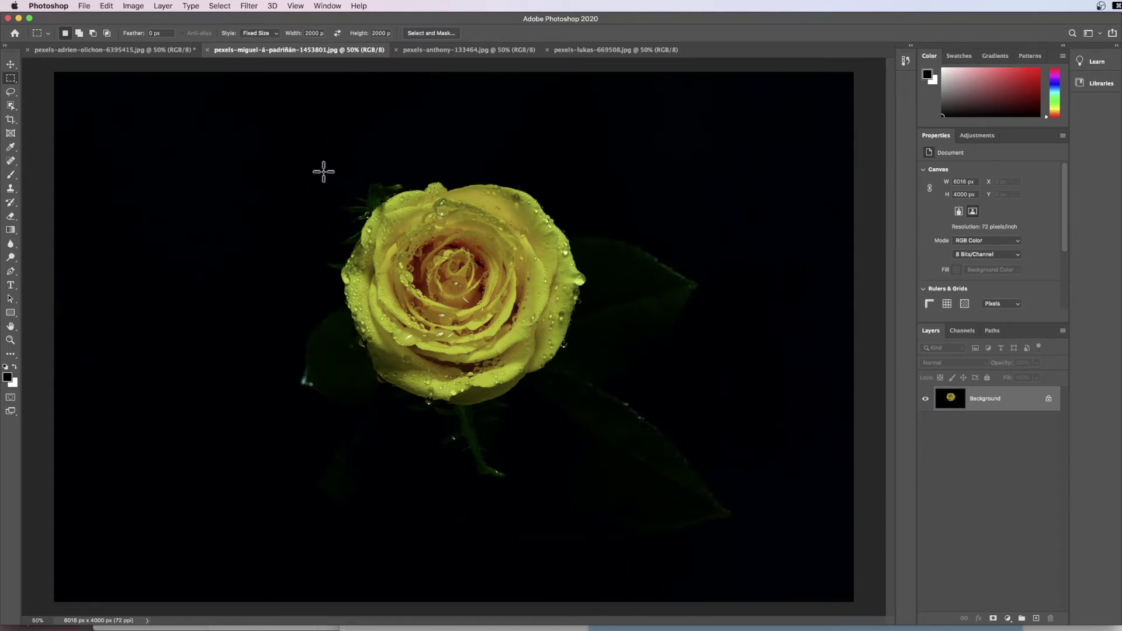
{"action": "left_click", "coordinate": [323, 169]}
{"action": "left_click", "coordinate": [324, 158]}
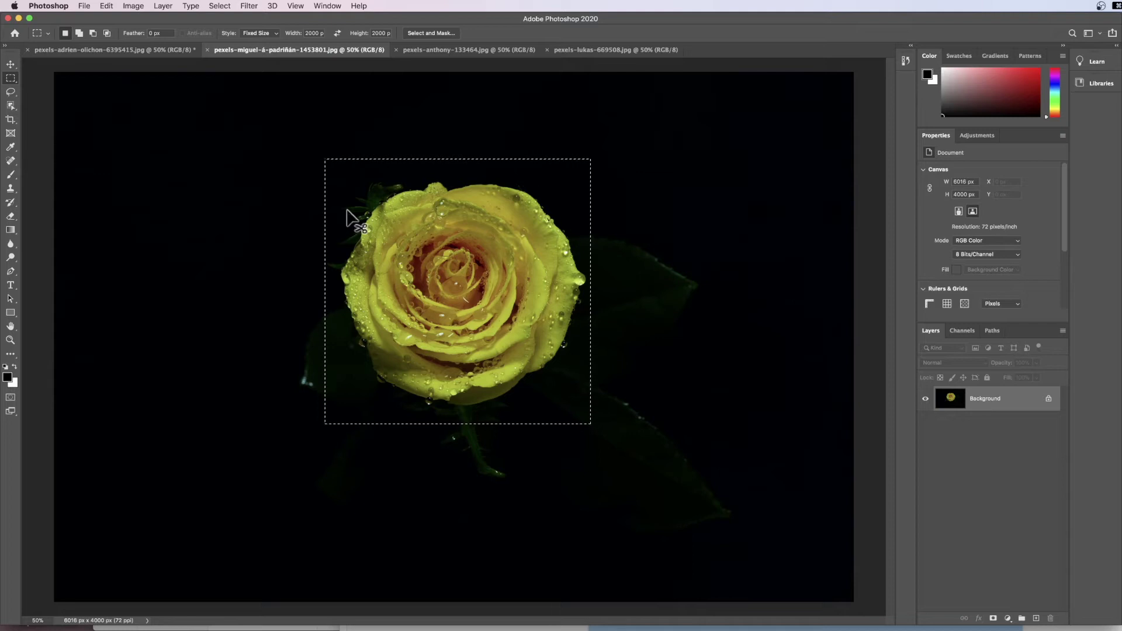
{"action": "key", "text": "super+c"}
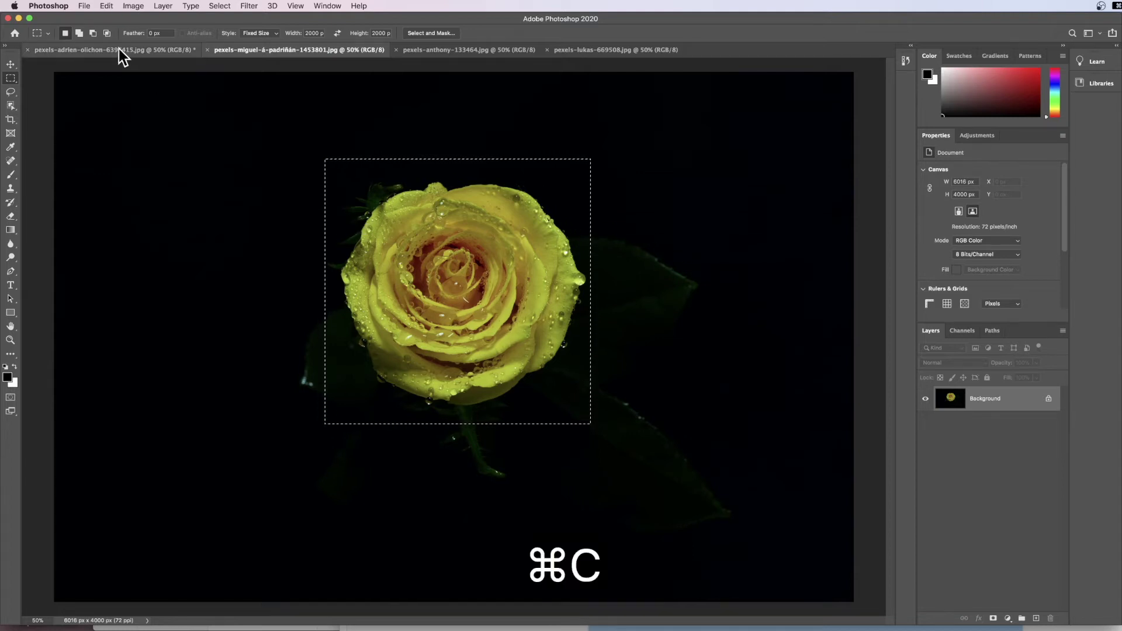
{"action": "left_click", "coordinate": [118, 49]}
{"action": "key", "text": "super+v"}
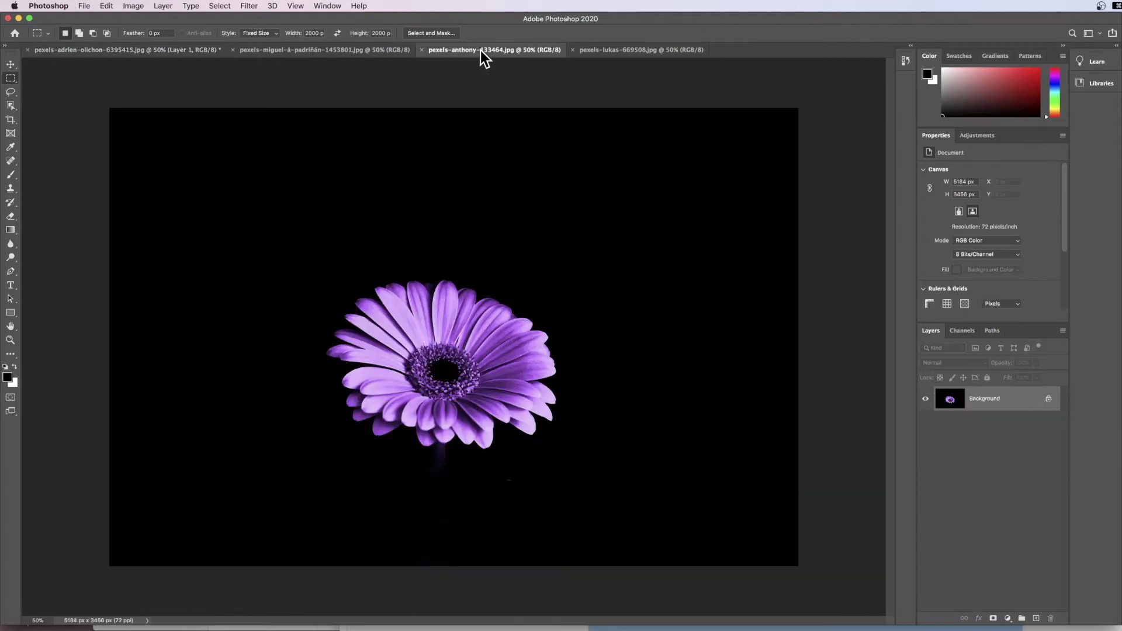
Copy a square framing the purple flower and paste it into the sand image.
{"action": "left_click", "coordinate": [480, 51]}
{"action": "left_click", "coordinate": [323, 259]}
{"action": "left_click", "coordinate": [316, 244]}
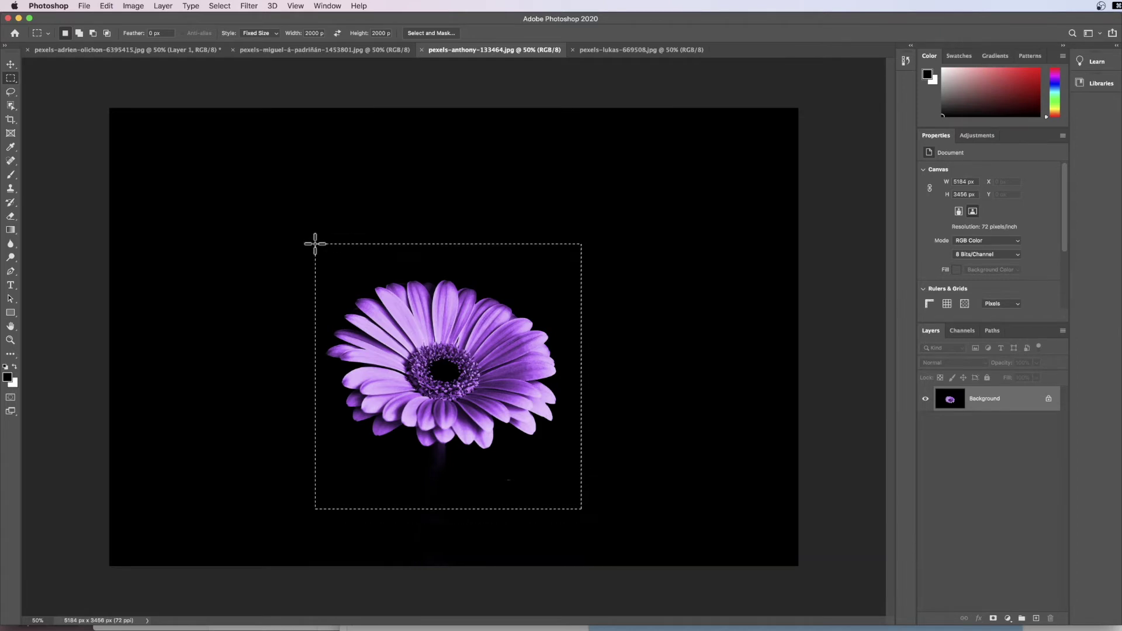
{"action": "key", "text": "super+c"}
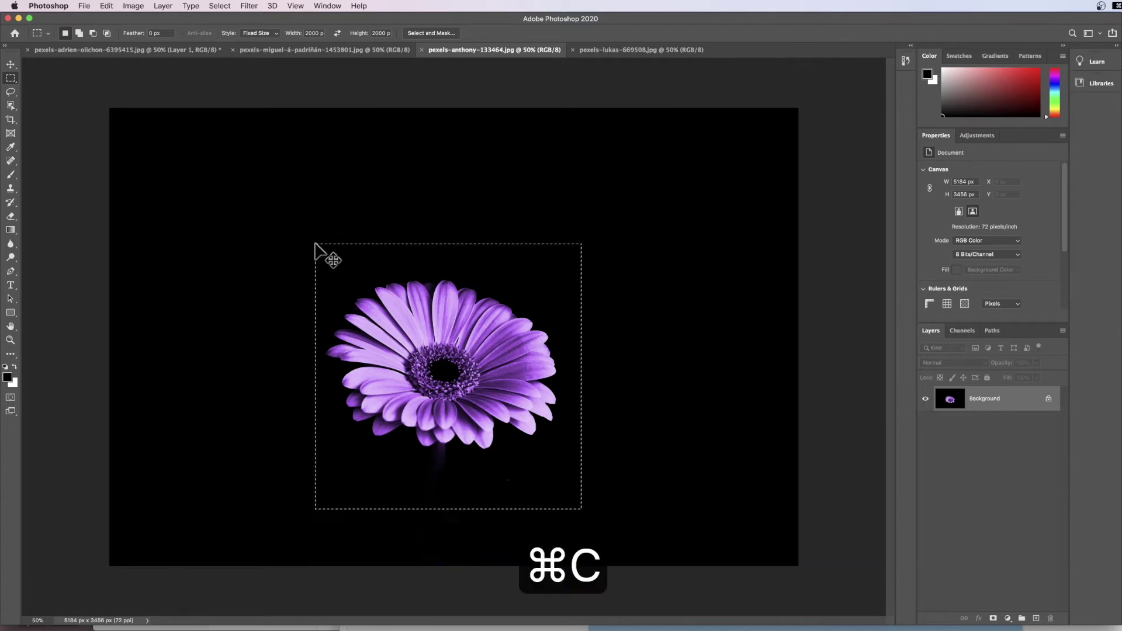
{"action": "left_click", "coordinate": [128, 50]}
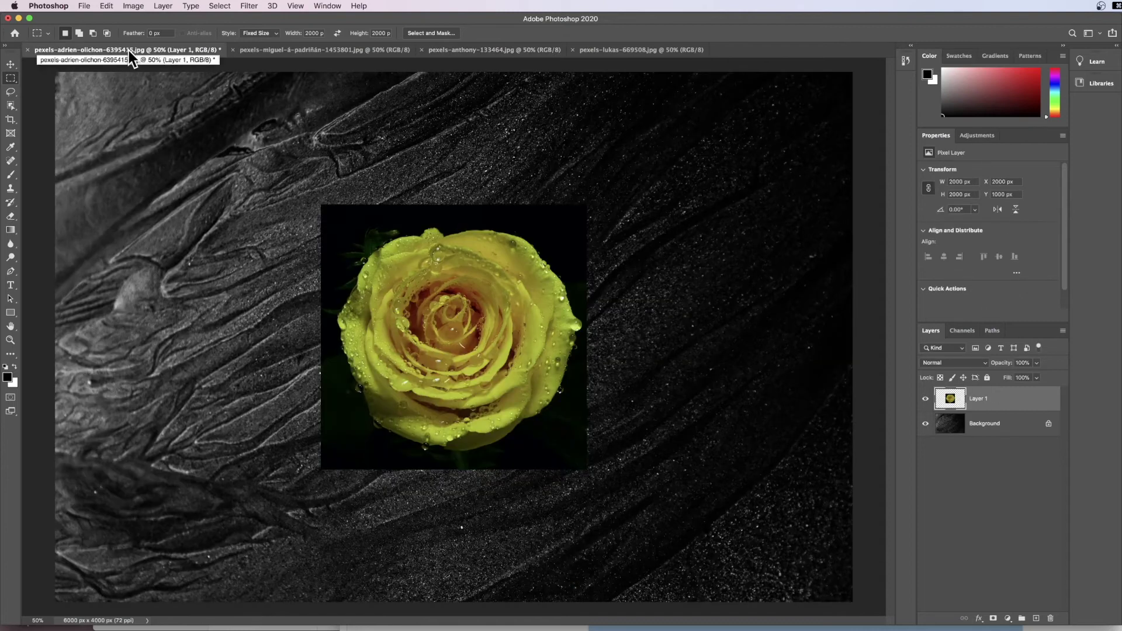
{"action": "key", "text": "super+v"}
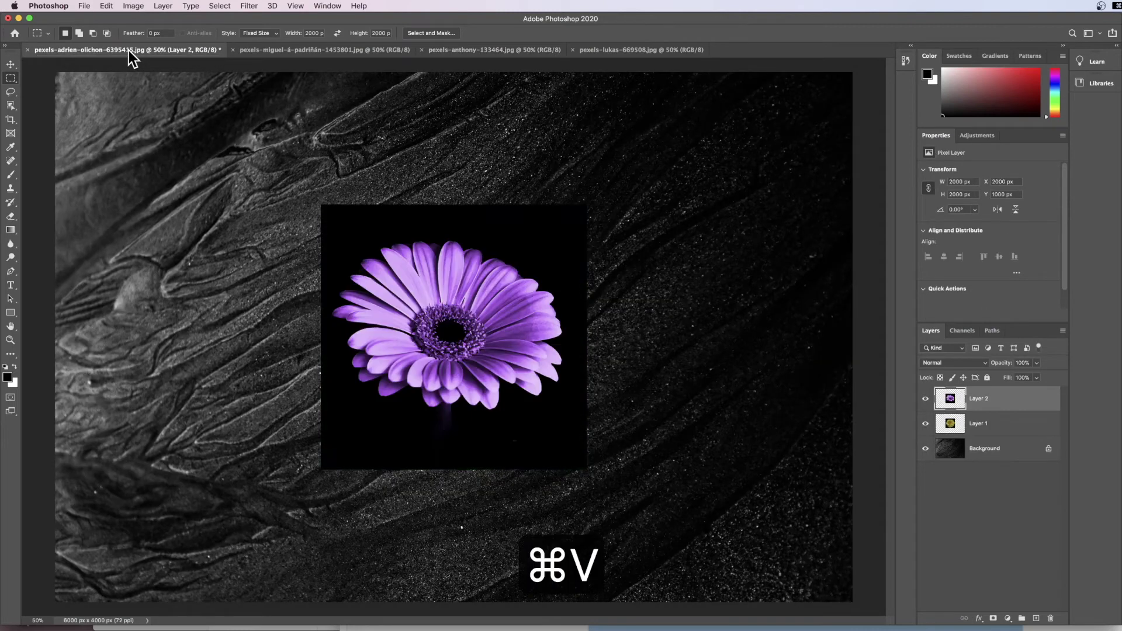
Copy a square framing the white dahlia and paste it into the sand image as Layer 3.
{"action": "left_click", "coordinate": [611, 50]}
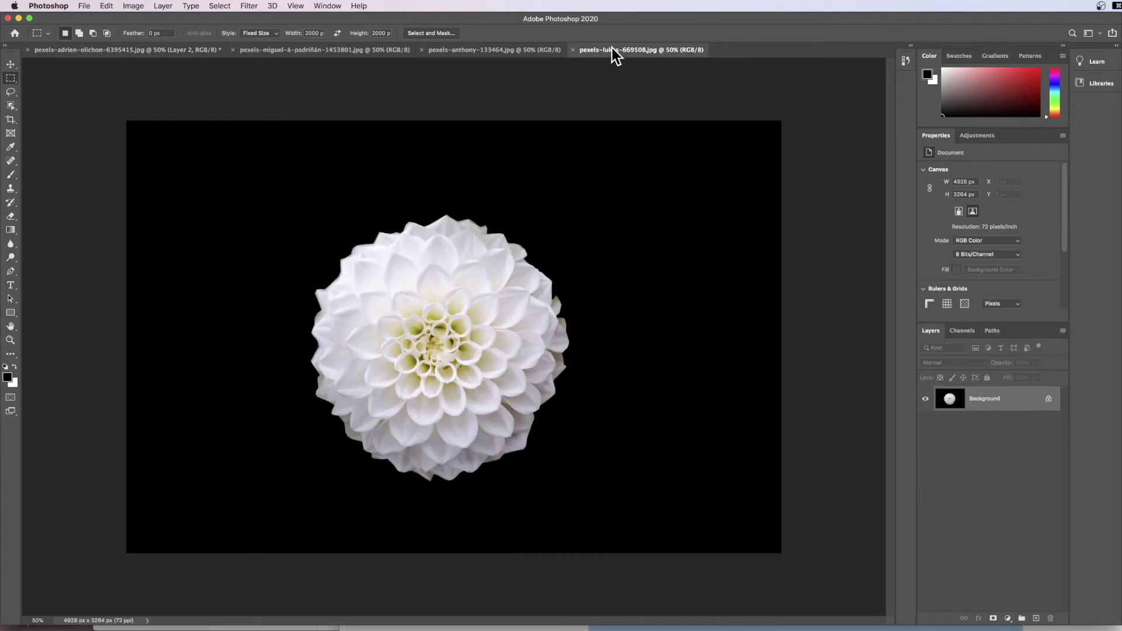
{"action": "left_click", "coordinate": [281, 204]}
{"action": "left_click", "coordinate": [303, 209]}
{"action": "left_click", "coordinate": [303, 209]}
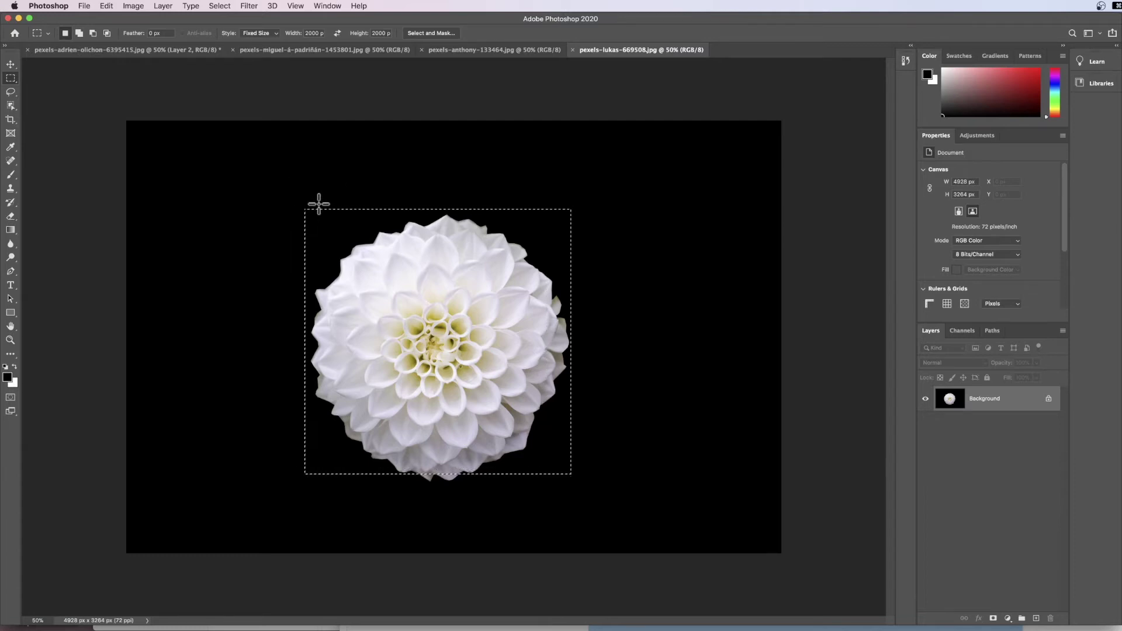
{"action": "key", "text": "super+c"}
{"action": "left_click", "coordinate": [124, 53]}
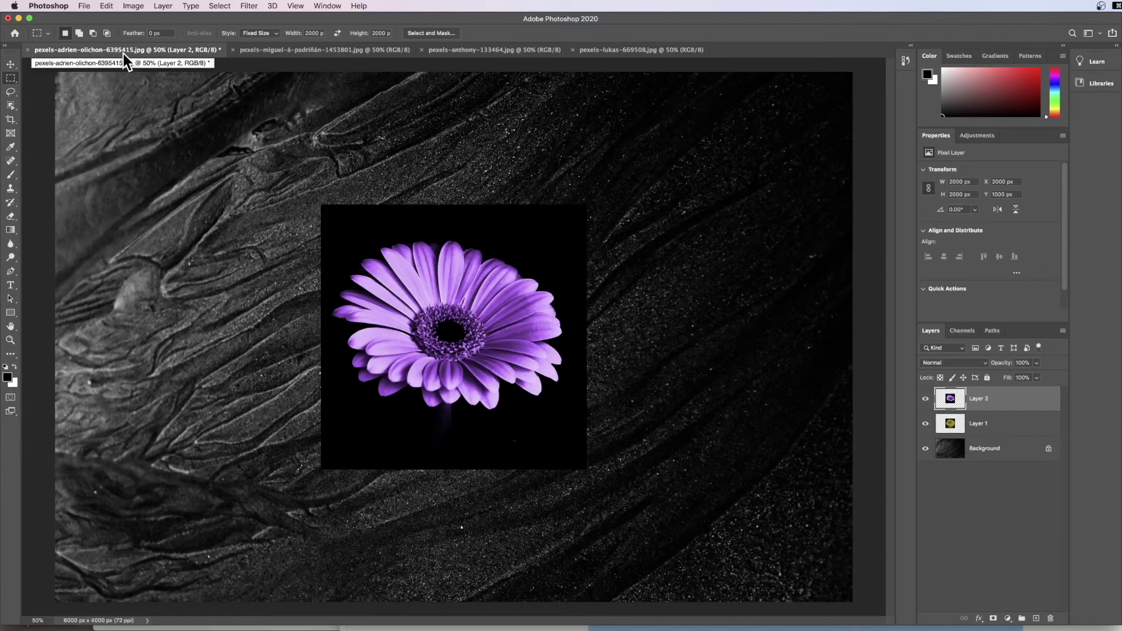
{"action": "key", "text": "super+v"}
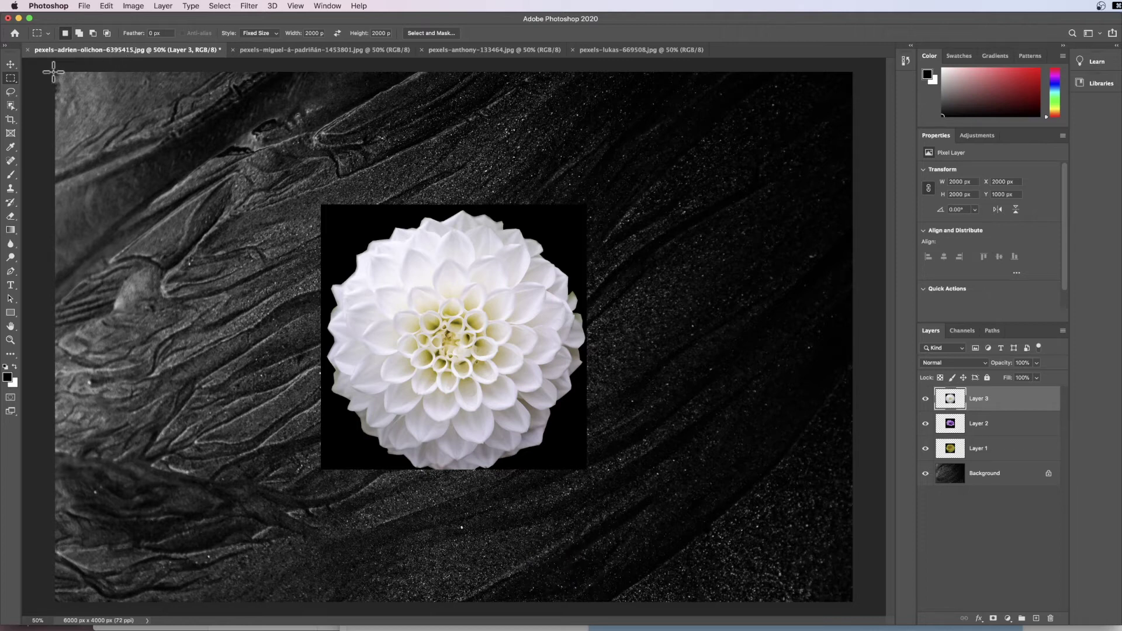
With the Move tool, roughly spread the dahlia, purple flower and rose squares apart.
{"action": "left_click", "coordinate": [11, 65]}
{"action": "left_click_drag", "start_coordinate": [424, 352], "coordinate": [588, 344]}
{"action": "left_click_drag", "start_coordinate": [386, 342], "coordinate": [223, 329]}
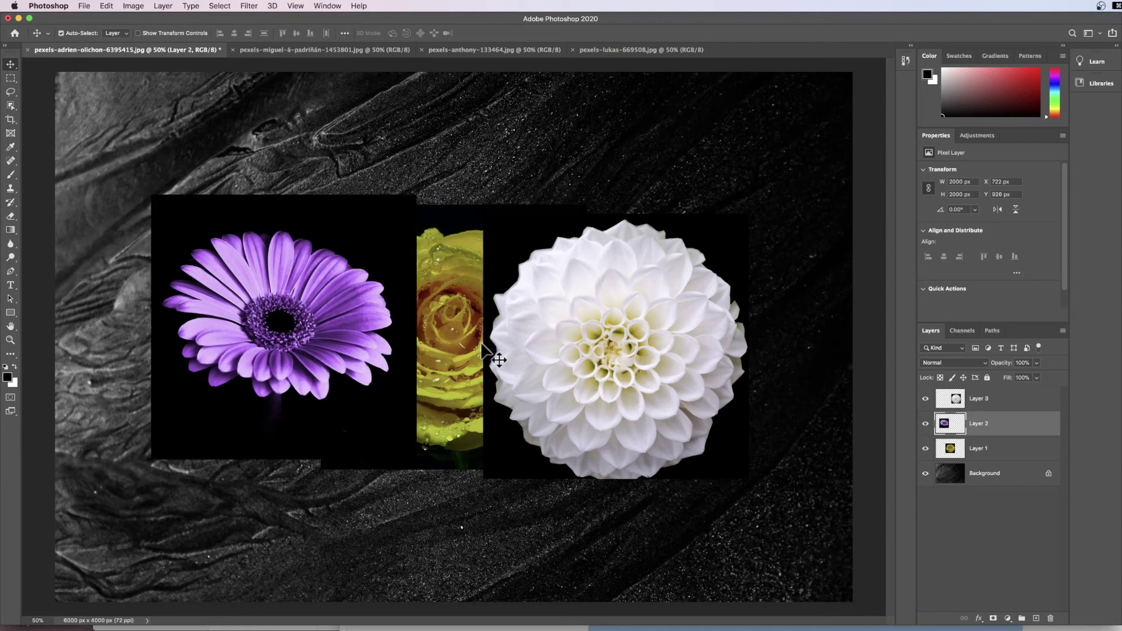
{"action": "left_click_drag", "start_coordinate": [453, 342], "coordinate": [648, 258]}
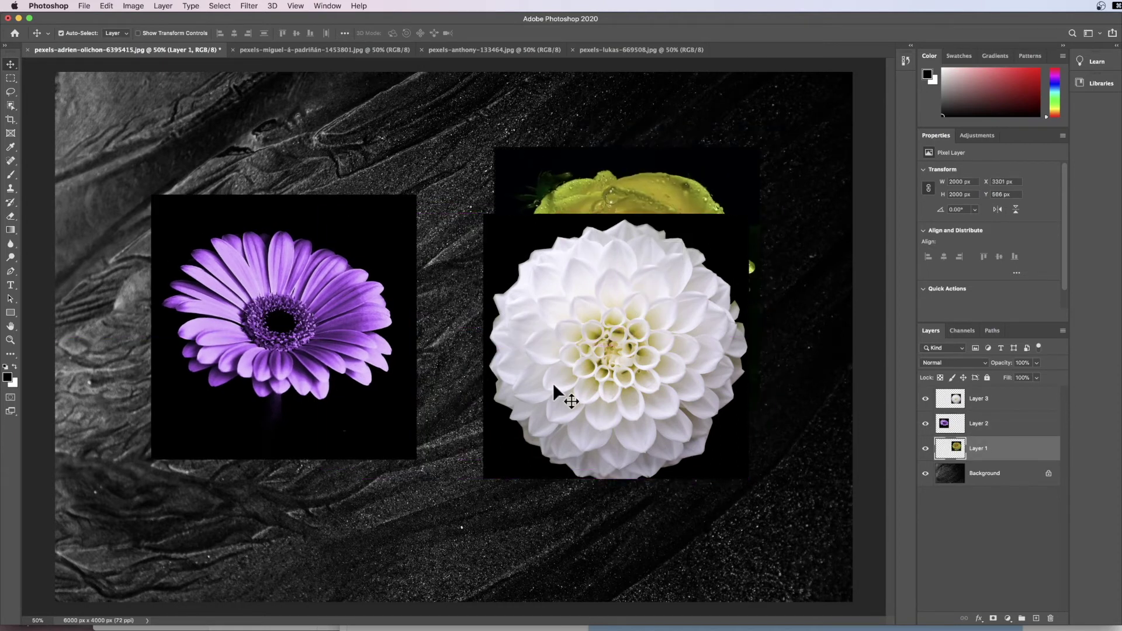
{"action": "left_click_drag", "start_coordinate": [553, 384], "coordinate": [421, 378]}
{"action": "left_click_drag", "start_coordinate": [702, 322], "coordinate": [737, 371]}
Fine-tune the row: purple flower left, dahlia centre, rose right with even gaps.
{"action": "left_click_drag", "start_coordinate": [211, 325], "coordinate": [145, 324]}
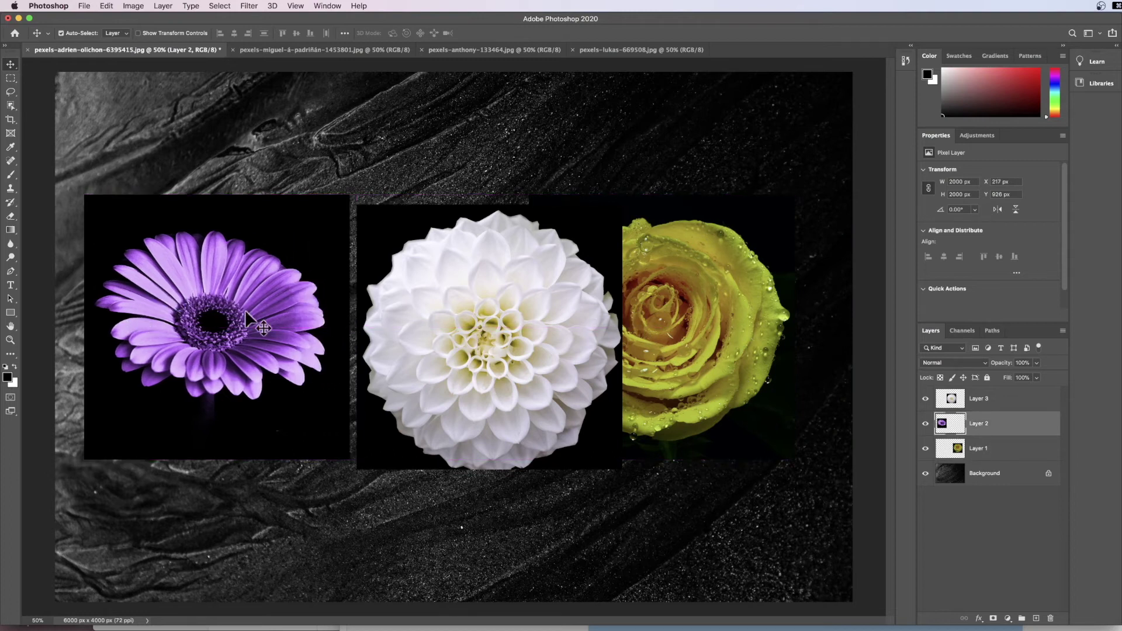
{"action": "left_click_drag", "start_coordinate": [222, 311], "coordinate": [210, 314]}
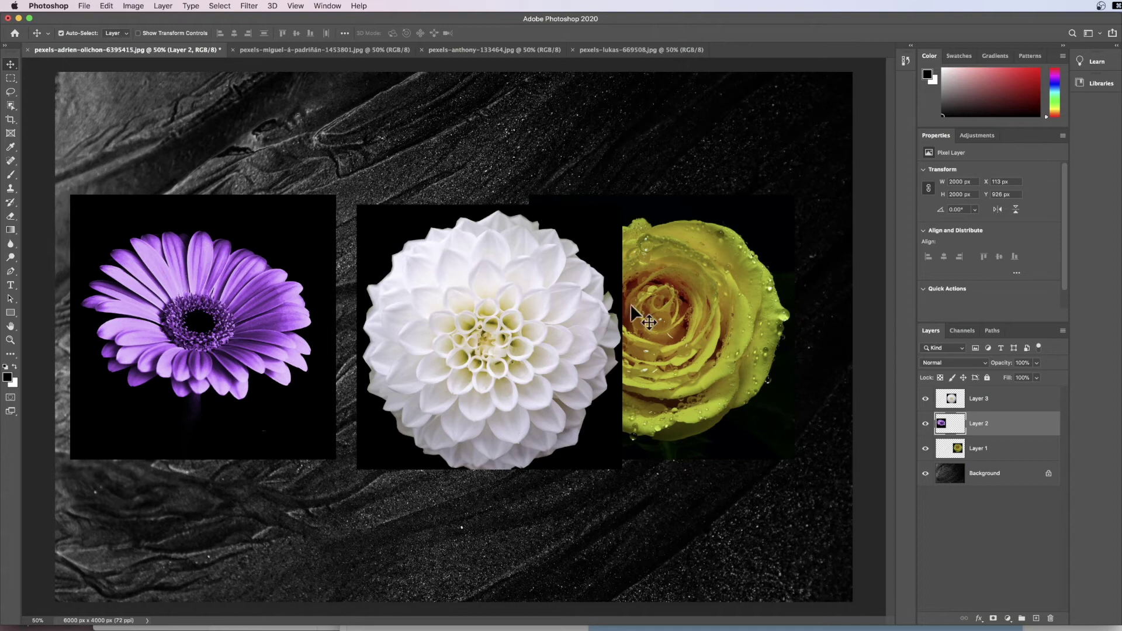
{"action": "left_click", "coordinate": [704, 315]}
{"action": "left_click_drag", "start_coordinate": [703, 310], "coordinate": [793, 320]}
{"action": "left_click_drag", "start_coordinate": [419, 343], "coordinate": [392, 353]}
{"action": "left_click_drag", "start_coordinate": [167, 323], "coordinate": [151, 322]}
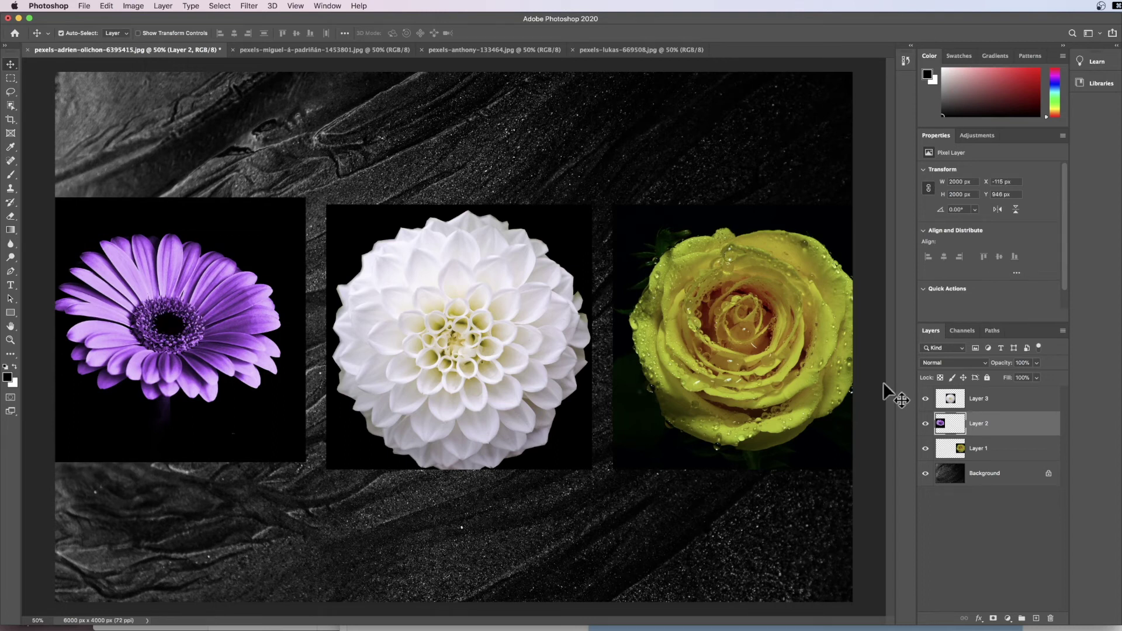
{"action": "left_click", "coordinate": [1014, 402]}
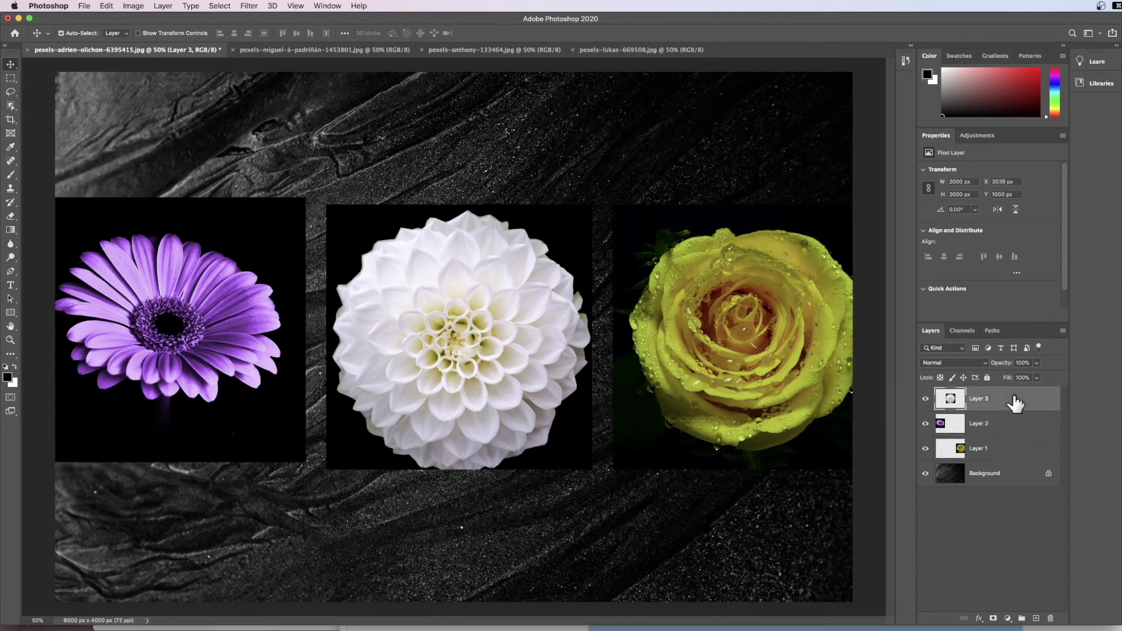
Scale Layers 1–3 together to about 91% and shift them right toward the canvas centre.
{"action": "left_click", "coordinate": [1023, 454], "text": "shift"}
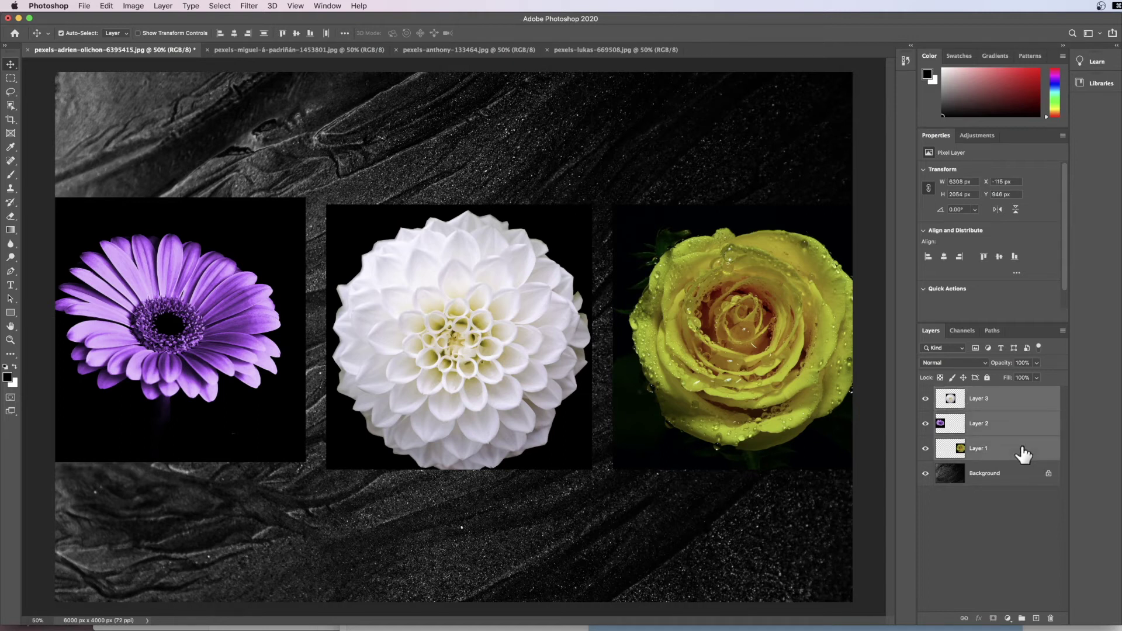
{"action": "key", "text": "super+t"}
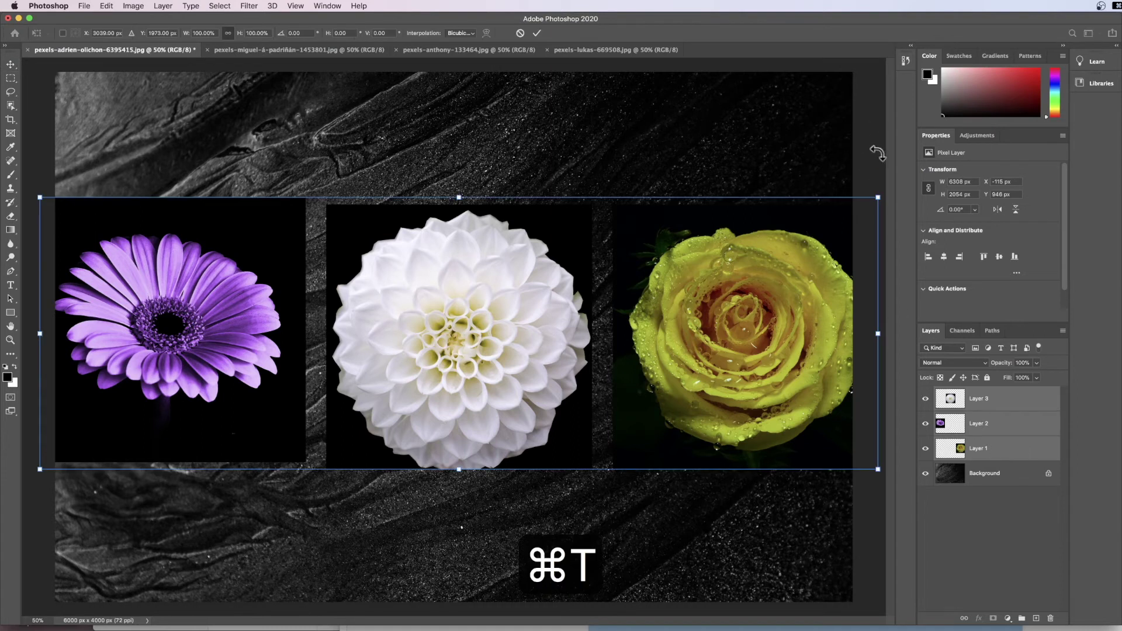
{"action": "left_click_drag", "start_coordinate": [877, 198], "coordinate": [800, 222]}
{"action": "left_click_drag", "start_coordinate": [442, 324], "coordinate": [469, 325]}
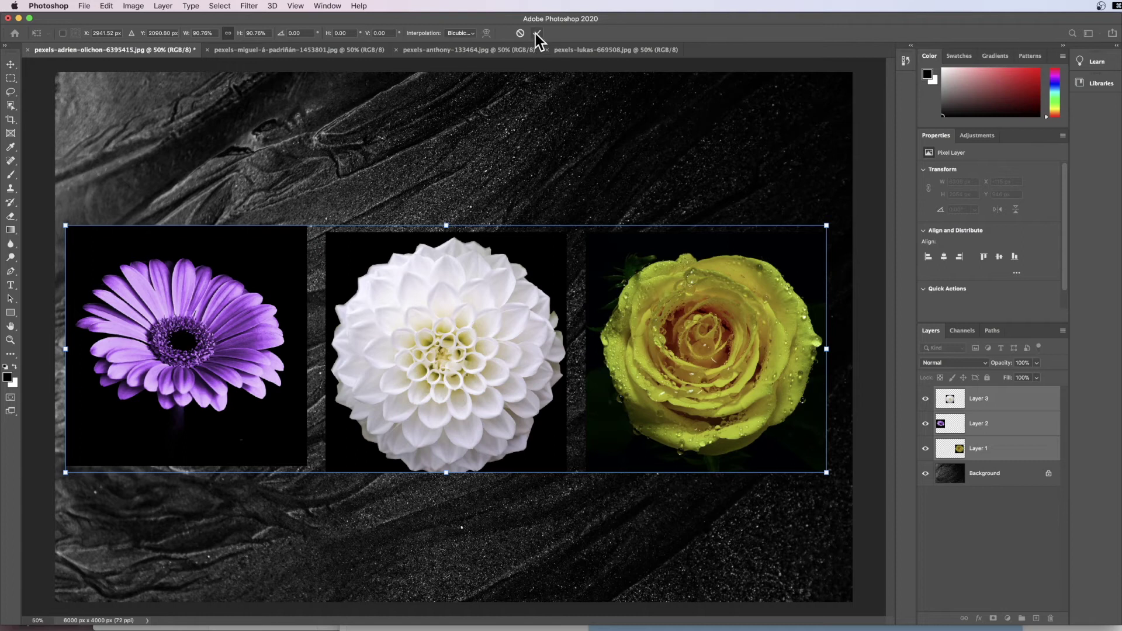
{"action": "key", "text": "Return"}
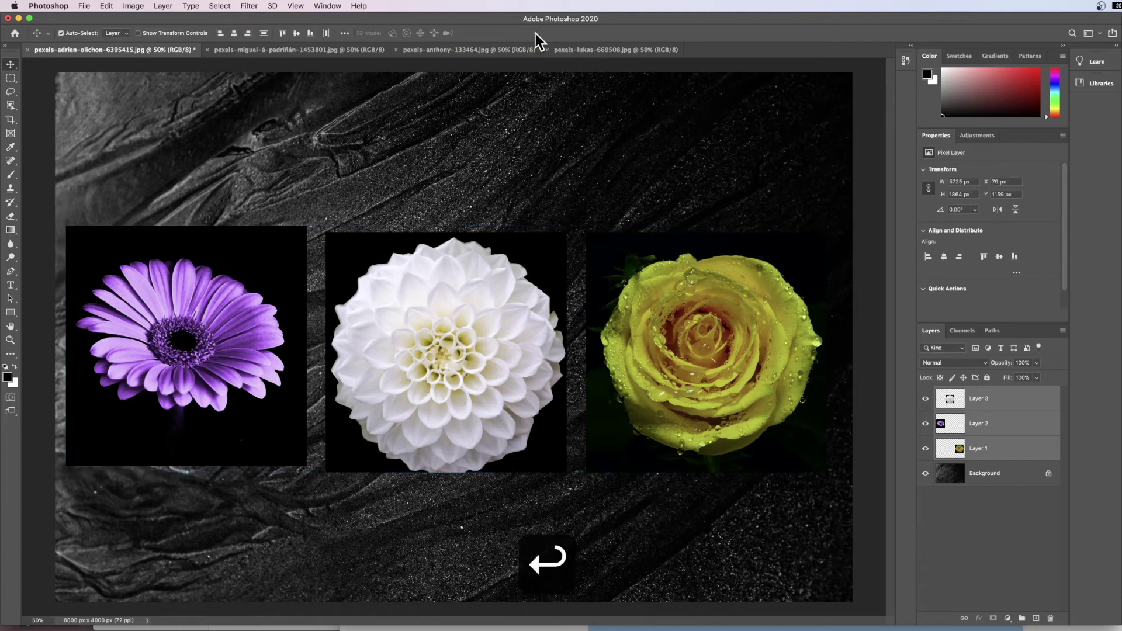
Nudge the purple flower up, the dahlia slightly, and the rose down into rough line.
{"action": "mouse_move", "coordinate": [201, 297]}
{"action": "left_mouse_down"}
{"action": "mouse_move", "coordinate": [197, 276]}
{"action": "mouse_move", "coordinate": [198, 286]}
{"action": "left_mouse_up"}
{"action": "left_click", "coordinate": [969, 511]}
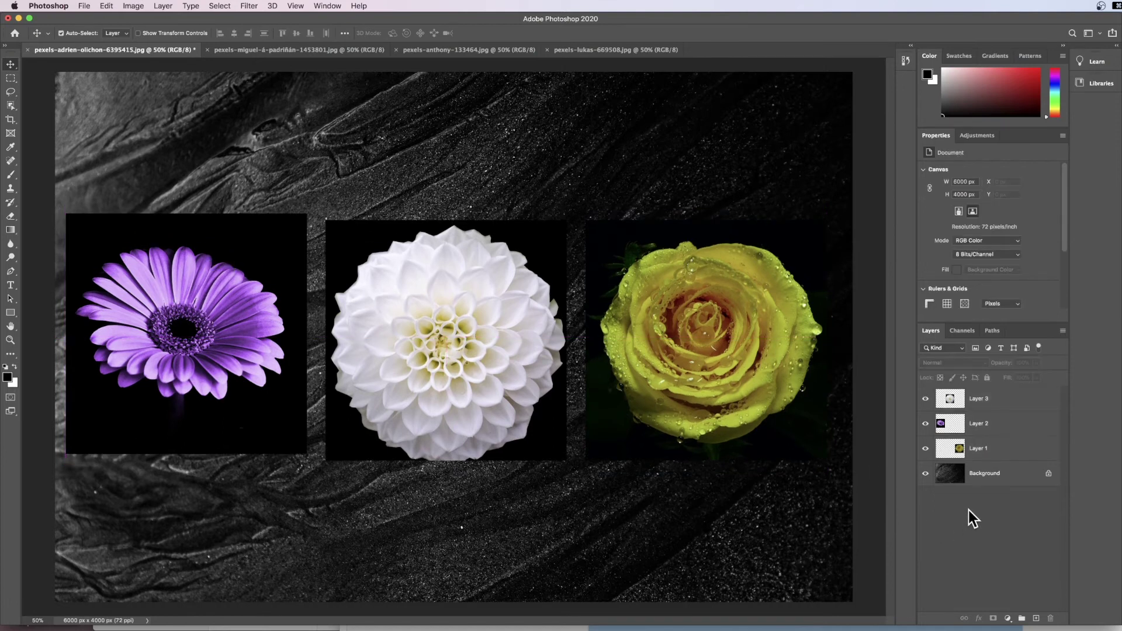
{"action": "left_click", "coordinate": [1002, 401]}
{"action": "left_click_drag", "start_coordinate": [202, 337], "coordinate": [207, 301]}
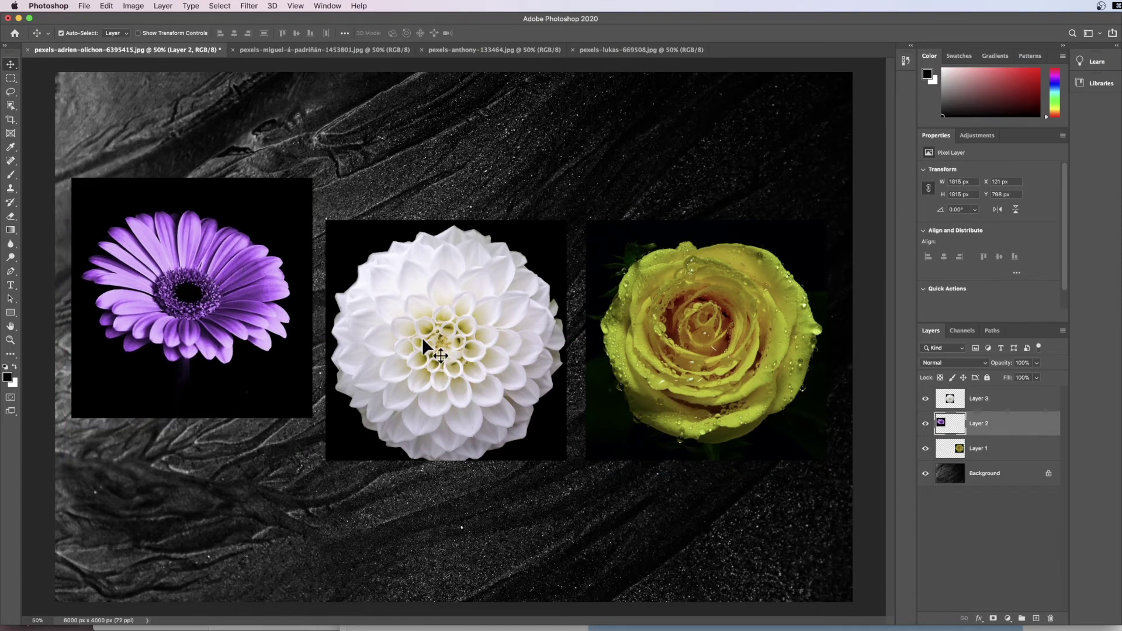
{"action": "mouse_move", "coordinate": [422, 338]}
{"action": "left_mouse_down"}
{"action": "mouse_move", "coordinate": [417, 300]}
{"action": "mouse_move", "coordinate": [425, 348]}
{"action": "left_mouse_up"}
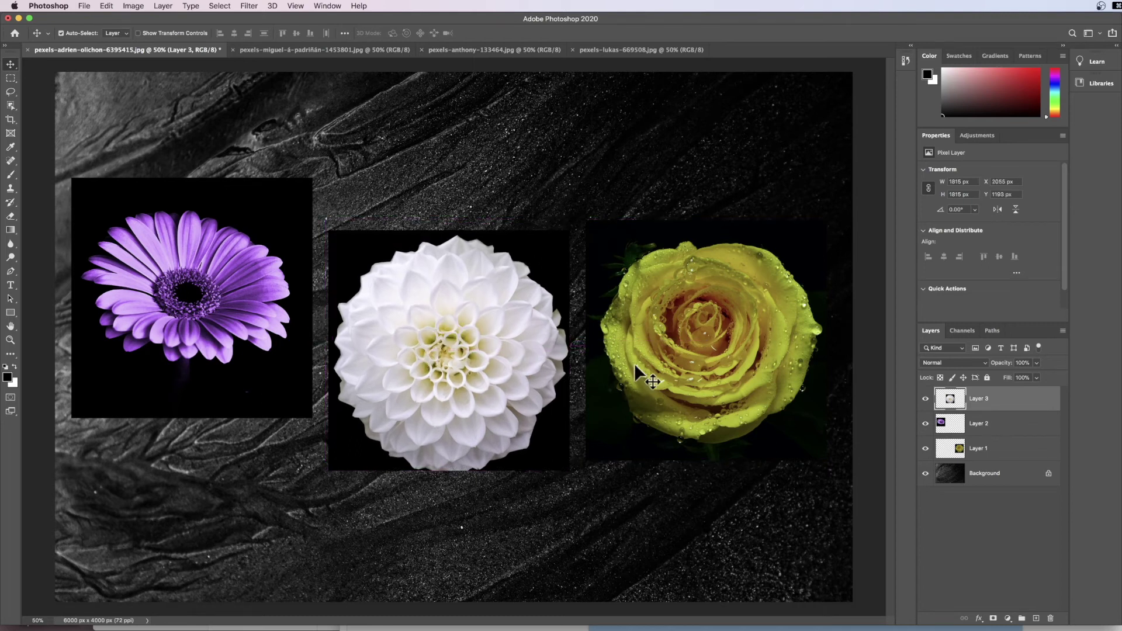
{"action": "left_click_drag", "start_coordinate": [646, 376], "coordinate": [640, 411]}
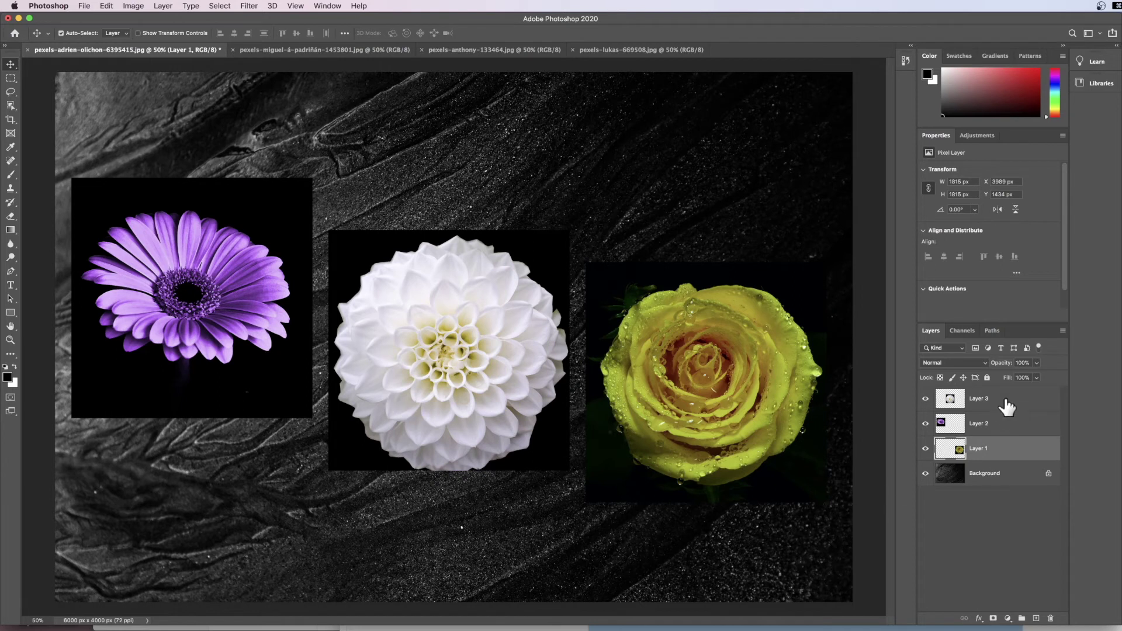
Select Layers 1–3 and align them on their vertical centres.
{"action": "left_click", "coordinate": [1018, 404]}
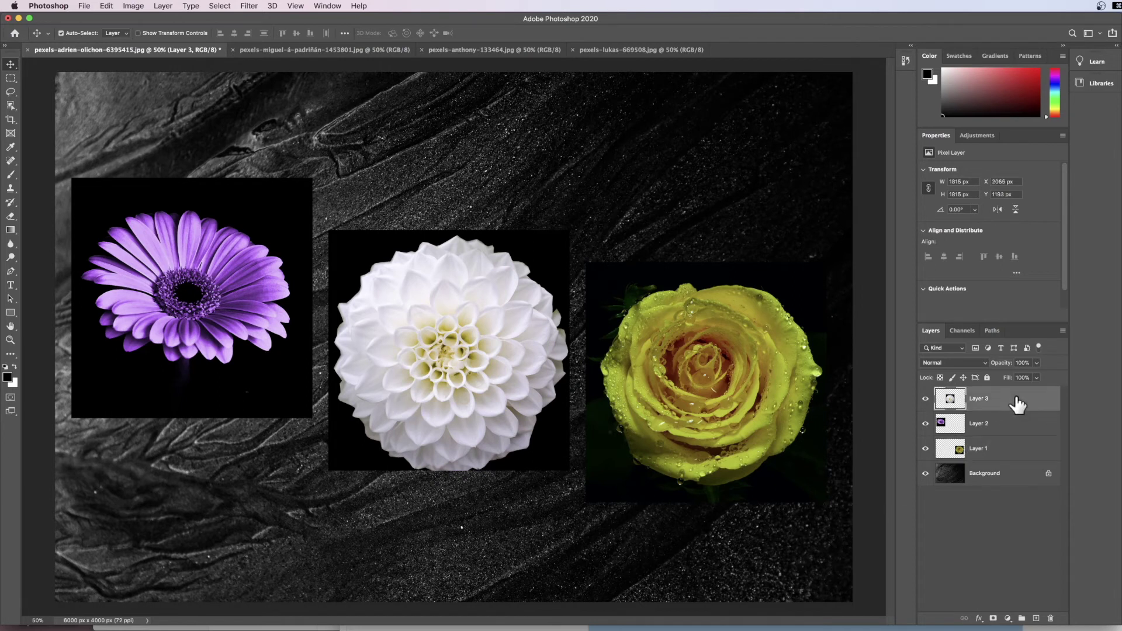
{"action": "left_click", "coordinate": [1024, 455], "text": "shift"}
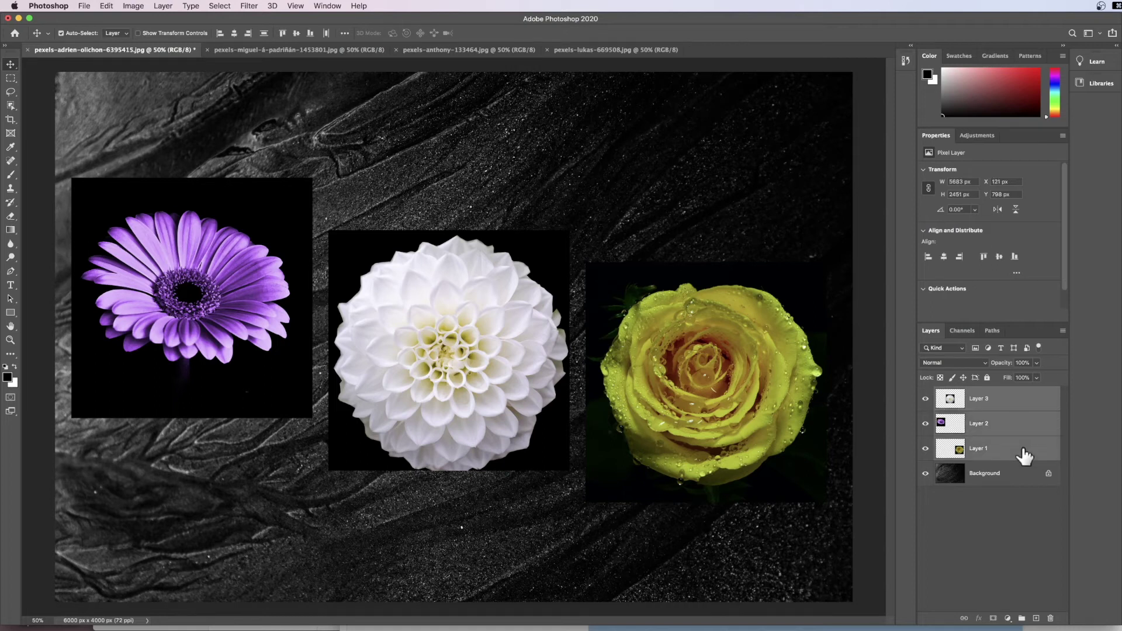
{"action": "left_click", "coordinate": [296, 34]}
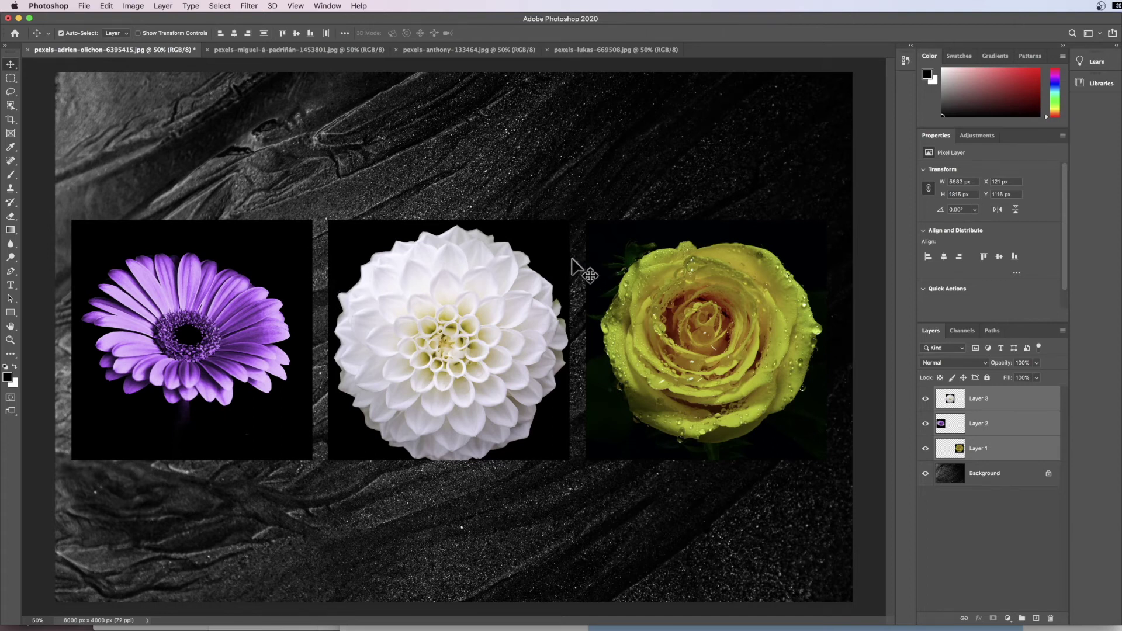
{"action": "left_click", "coordinate": [987, 527]}
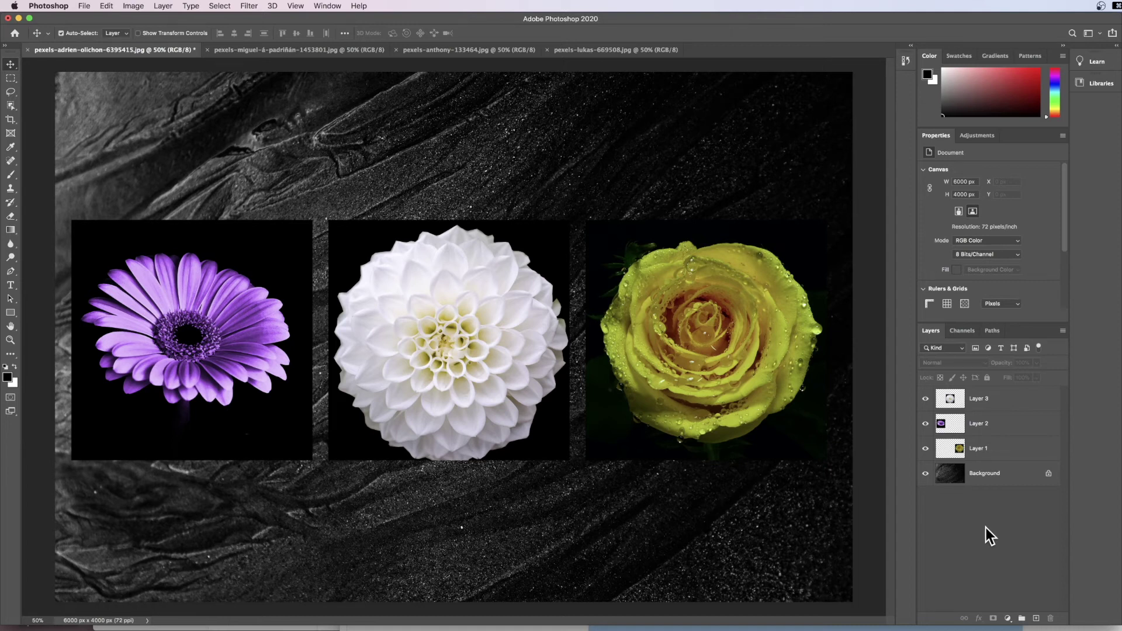
Add a 20 px white inside Stroke layer style to the dahlia layer (Layer 3).
{"action": "left_click", "coordinate": [1020, 407]}
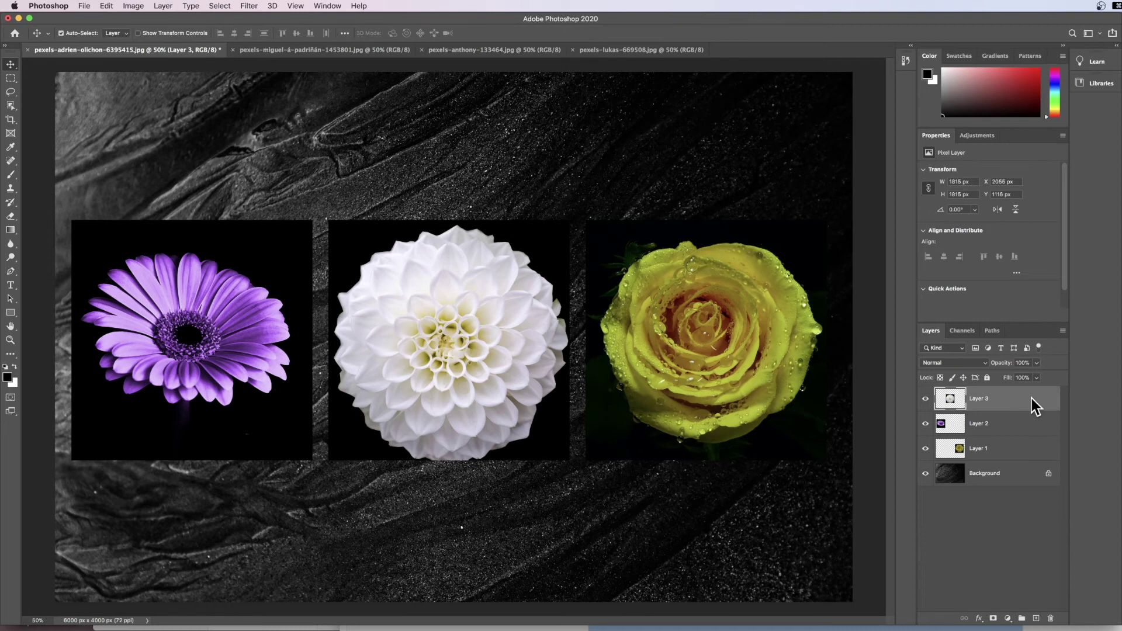
{"action": "double_click", "coordinate": [1032, 399]}
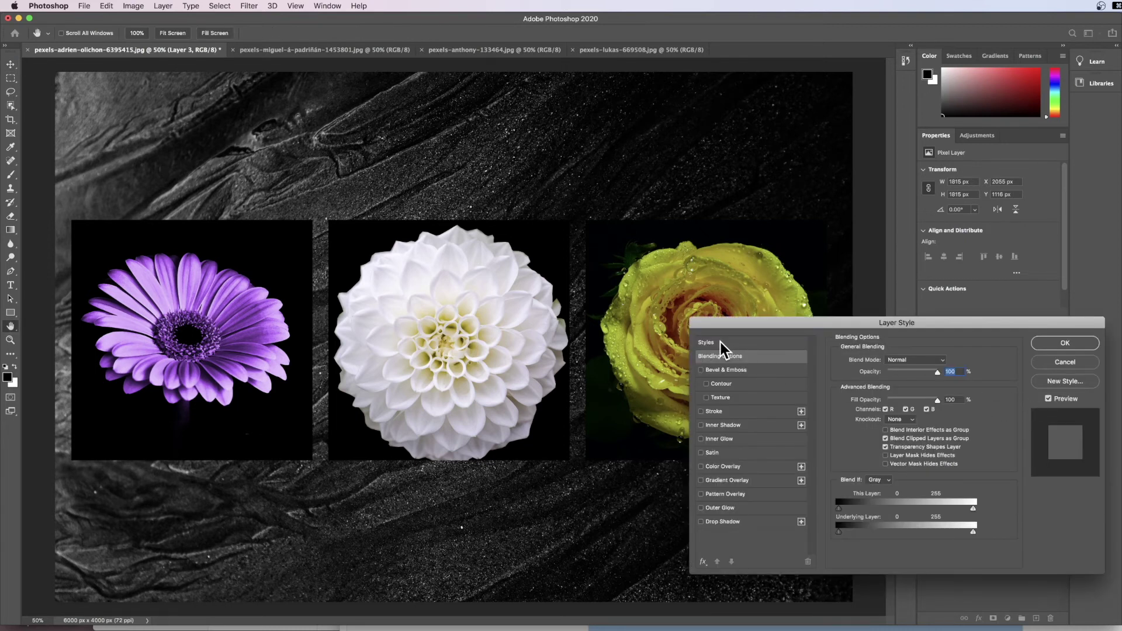
{"action": "left_click", "coordinate": [728, 415]}
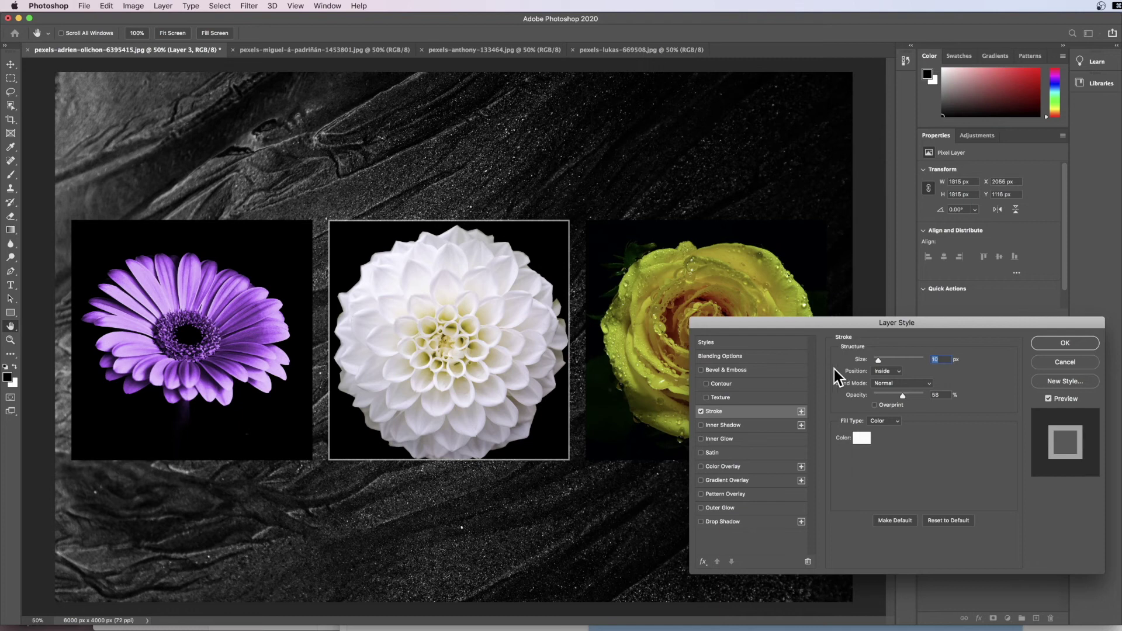
{"action": "left_click_drag", "start_coordinate": [880, 360], "coordinate": [881, 361]}
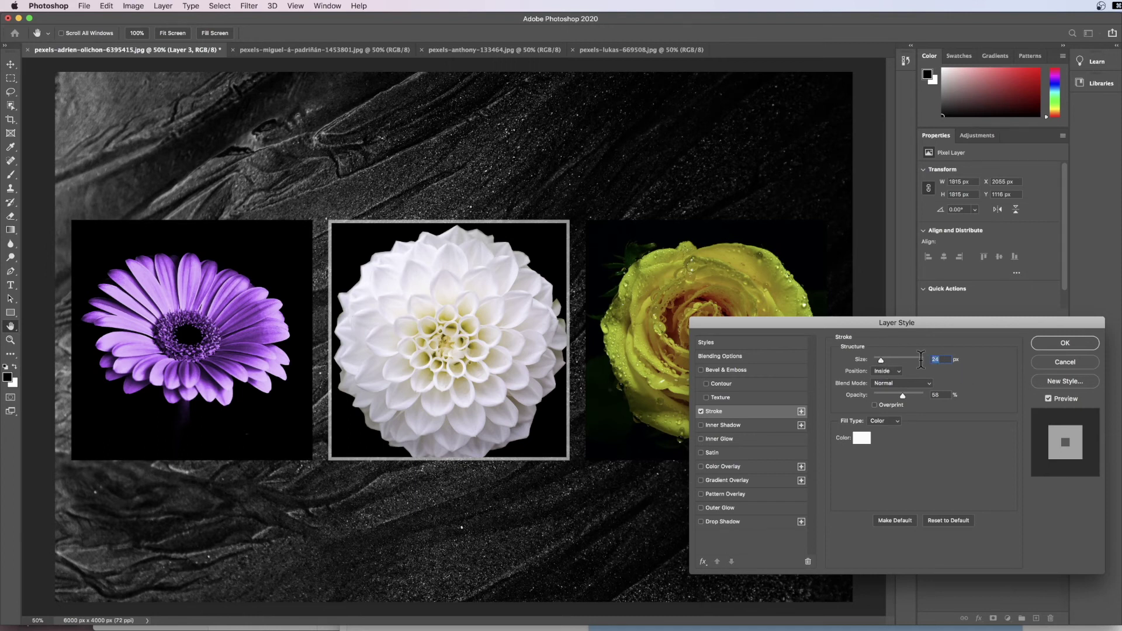
{"action": "type", "text": "20"}
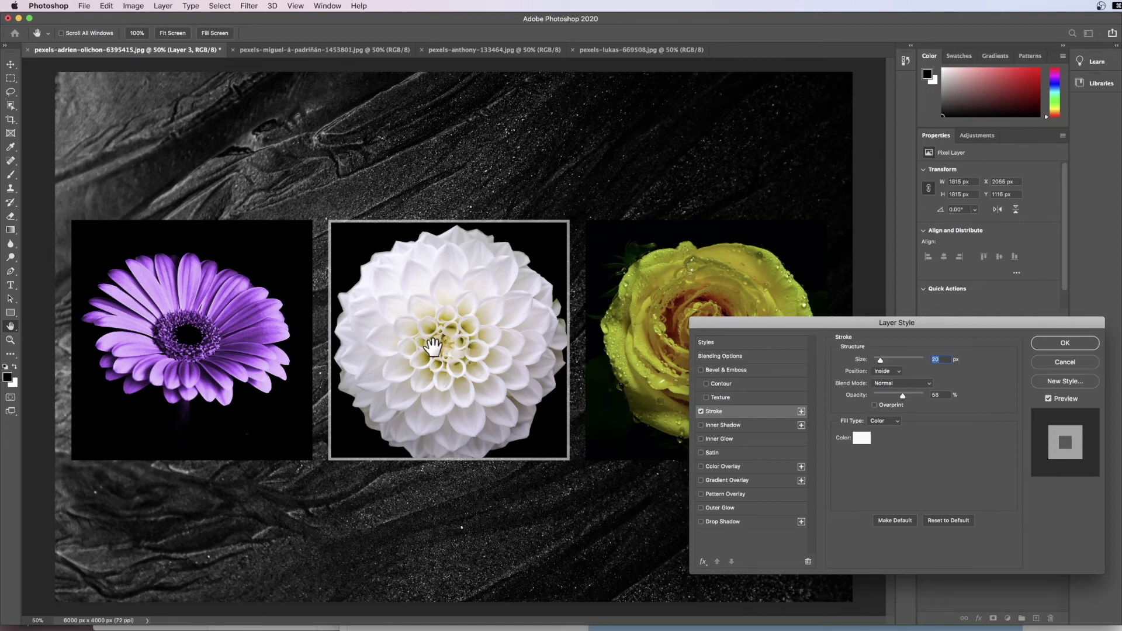
{"action": "left_click", "coordinate": [1065, 343]}
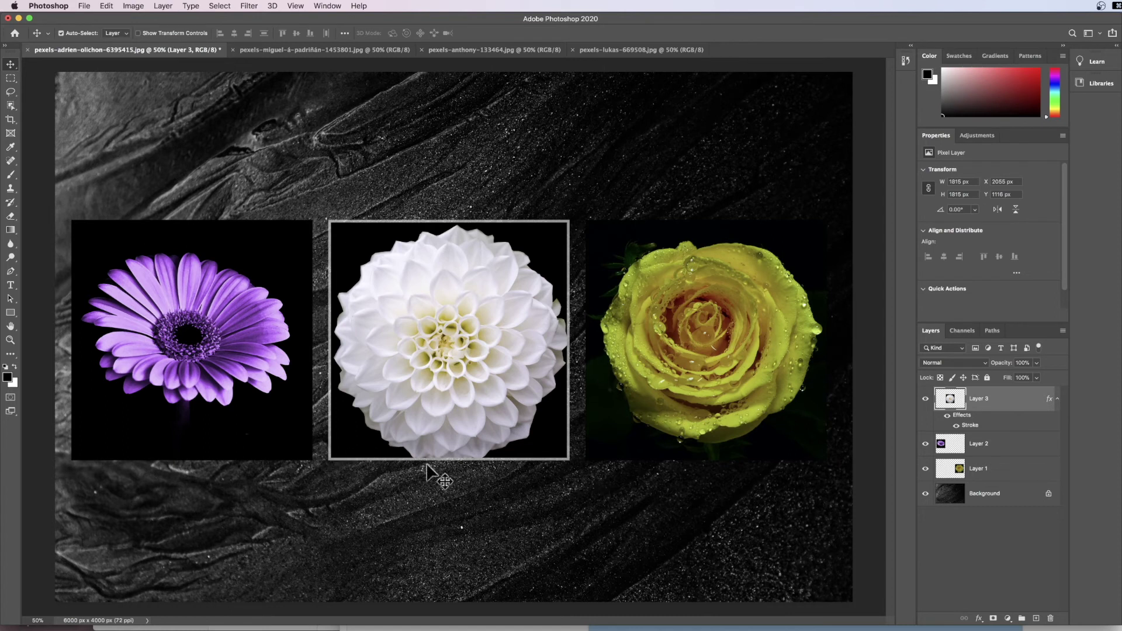
Copy Layer 3's stroke style and paste it onto Layer 2 (purple flower) and Layer 1 (rose).
{"action": "right_click", "coordinate": [1021, 397]}
{"action": "left_click", "coordinate": [1057, 517]}
{"action": "left_click", "coordinate": [1011, 444]}
{"action": "right_click", "coordinate": [1012, 443]}
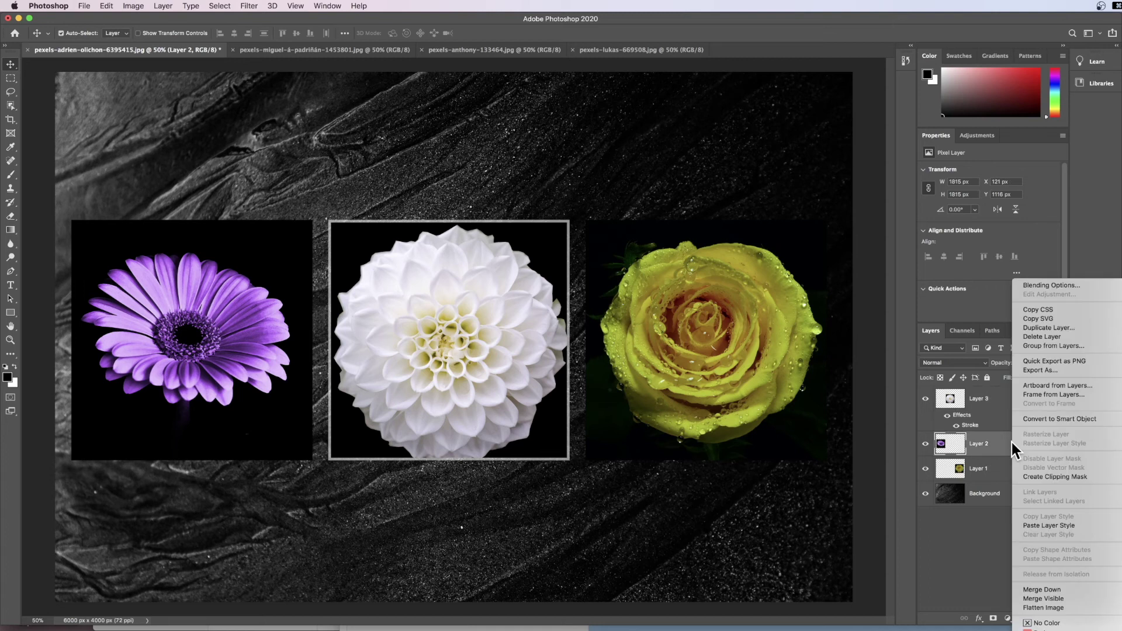
{"action": "left_click", "coordinate": [1061, 526]}
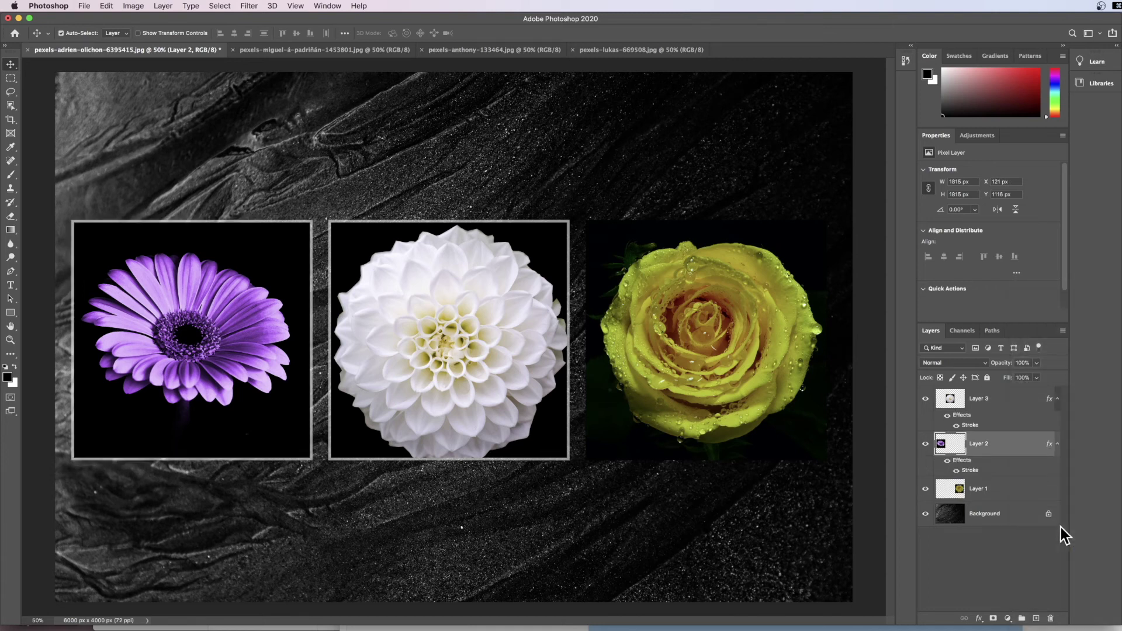
{"action": "left_click", "coordinate": [1007, 495]}
{"action": "right_click", "coordinate": [1009, 488]}
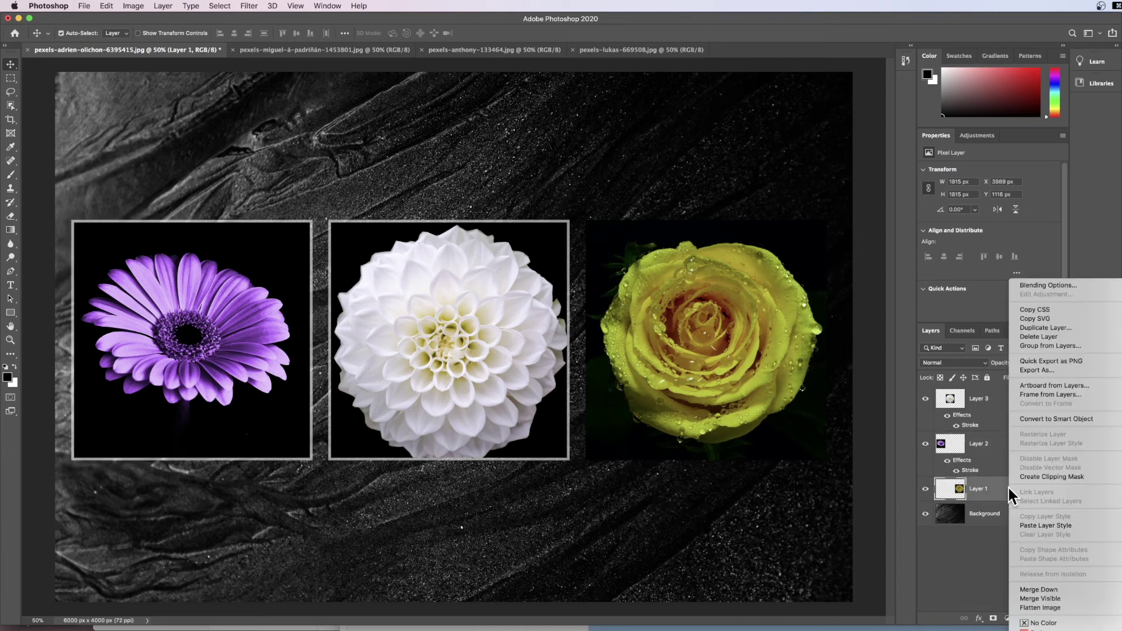
{"action": "left_click", "coordinate": [1046, 525]}
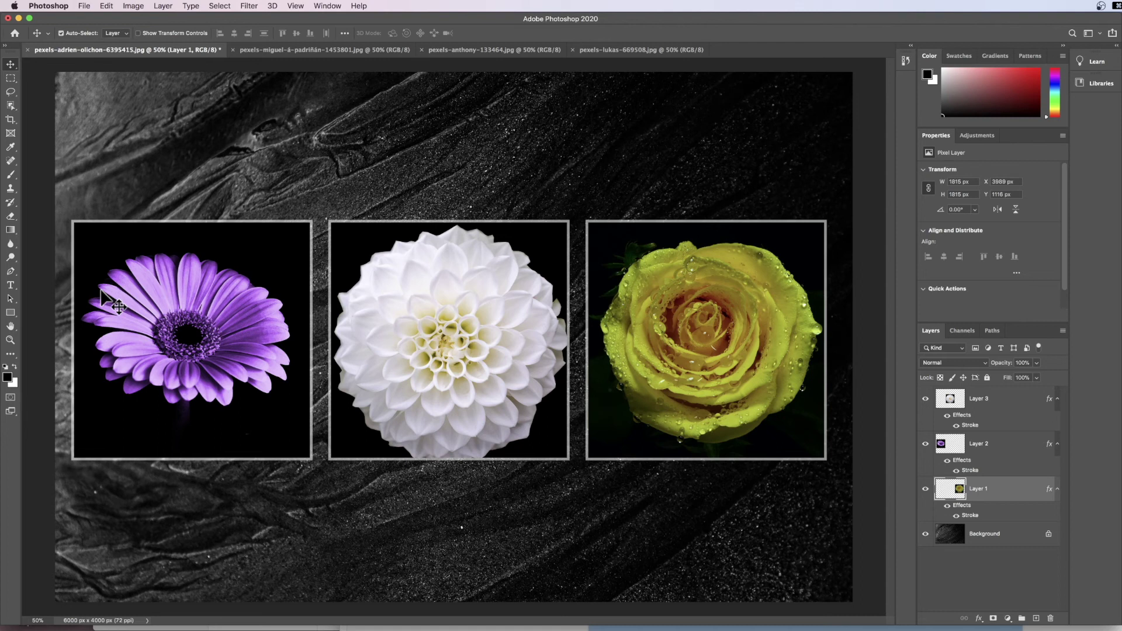
Duplicate the Background layer with Cmd+J and drag the copy to the top of the stack.
{"action": "left_click", "coordinate": [993, 535]}
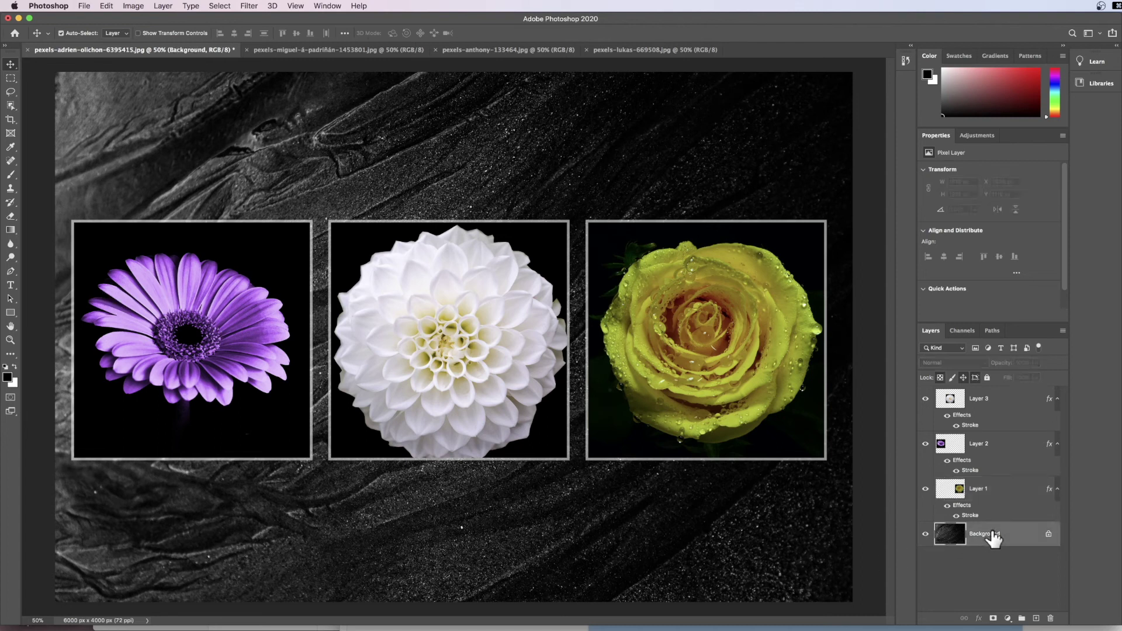
{"action": "key", "text": "super+j"}
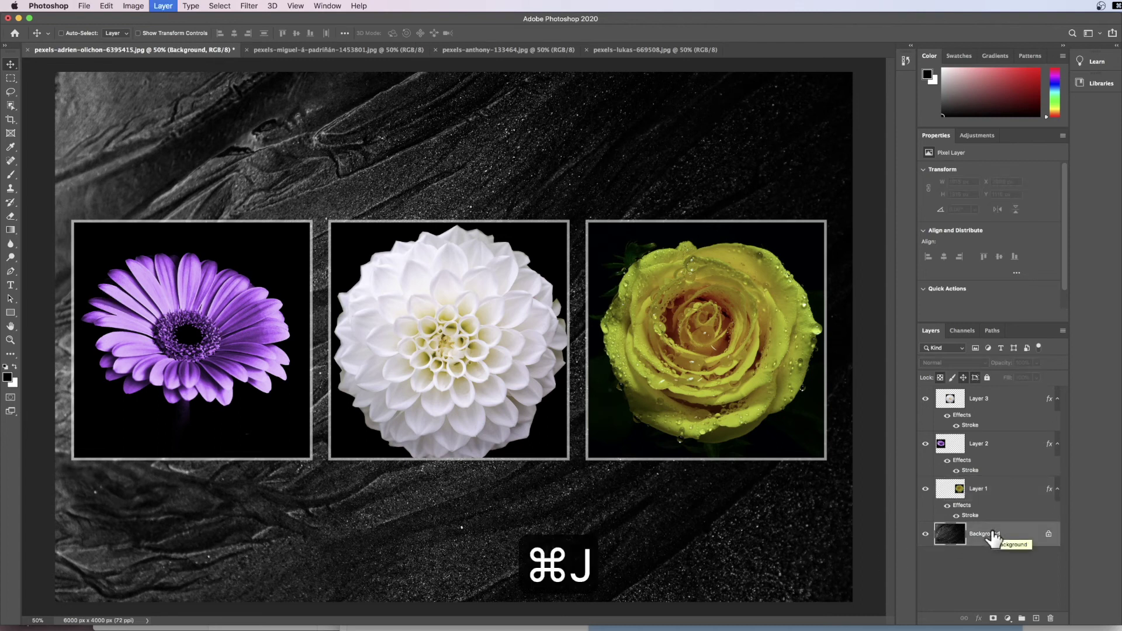
{"action": "left_click_drag", "start_coordinate": [1020, 536], "coordinate": [1010, 402]}
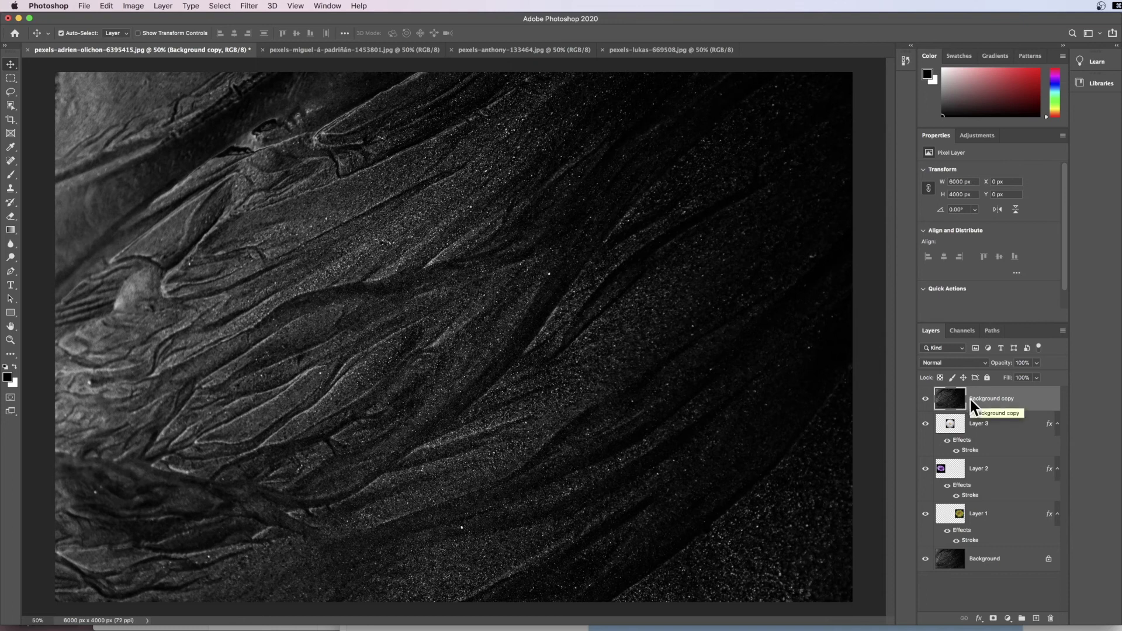
Set the Background copy sand layer's blend mode to Difference.
{"action": "left_click", "coordinate": [956, 363]}
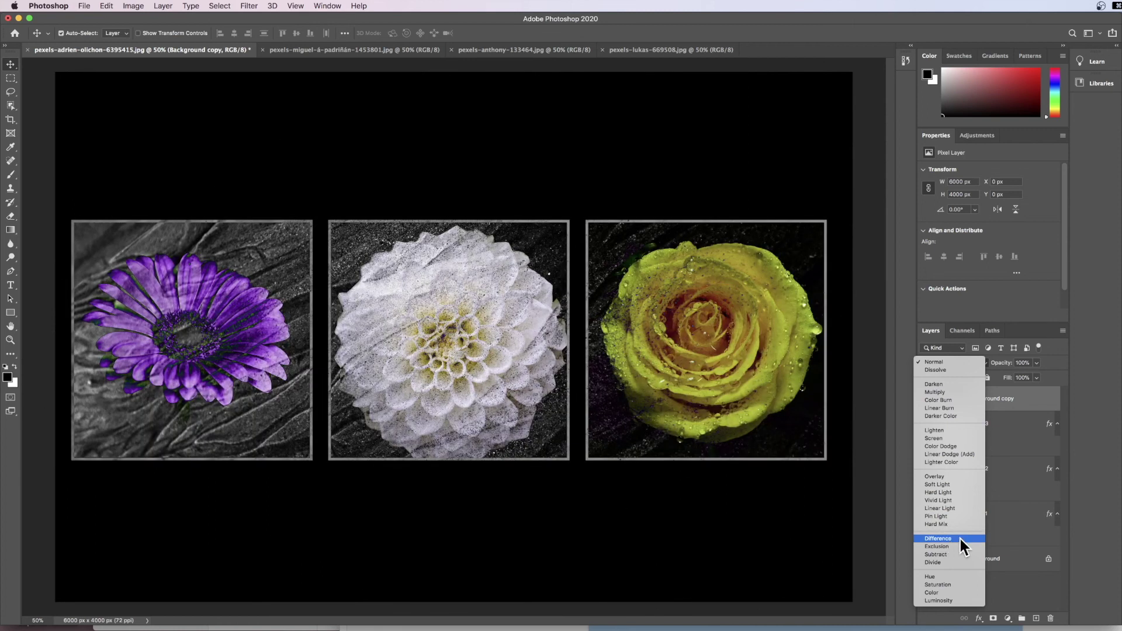
{"action": "left_click", "coordinate": [959, 539]}
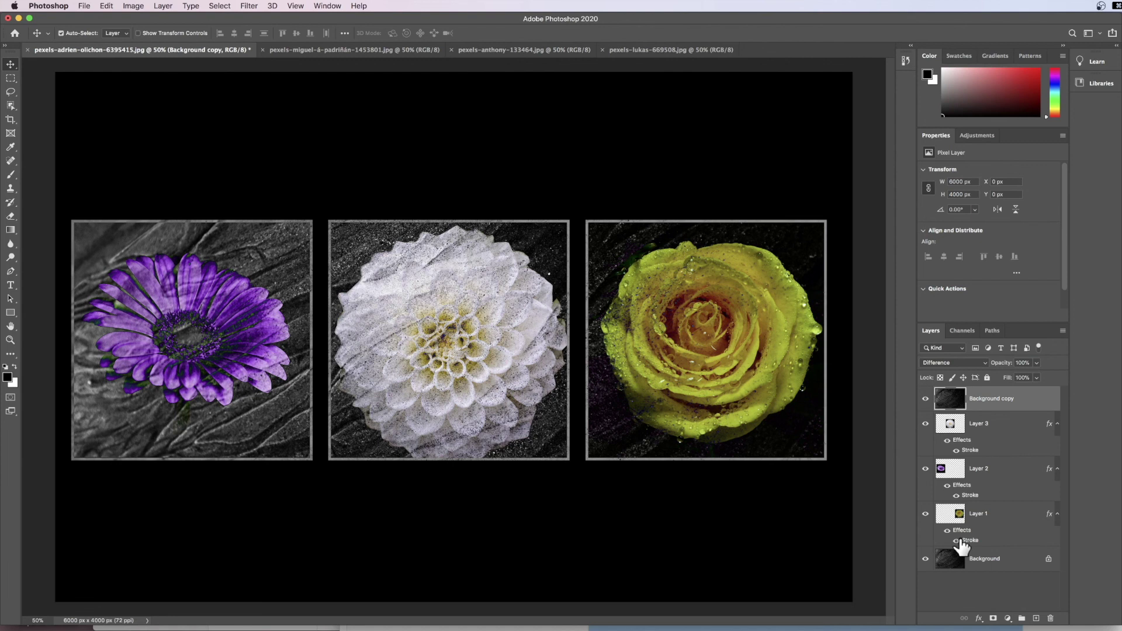